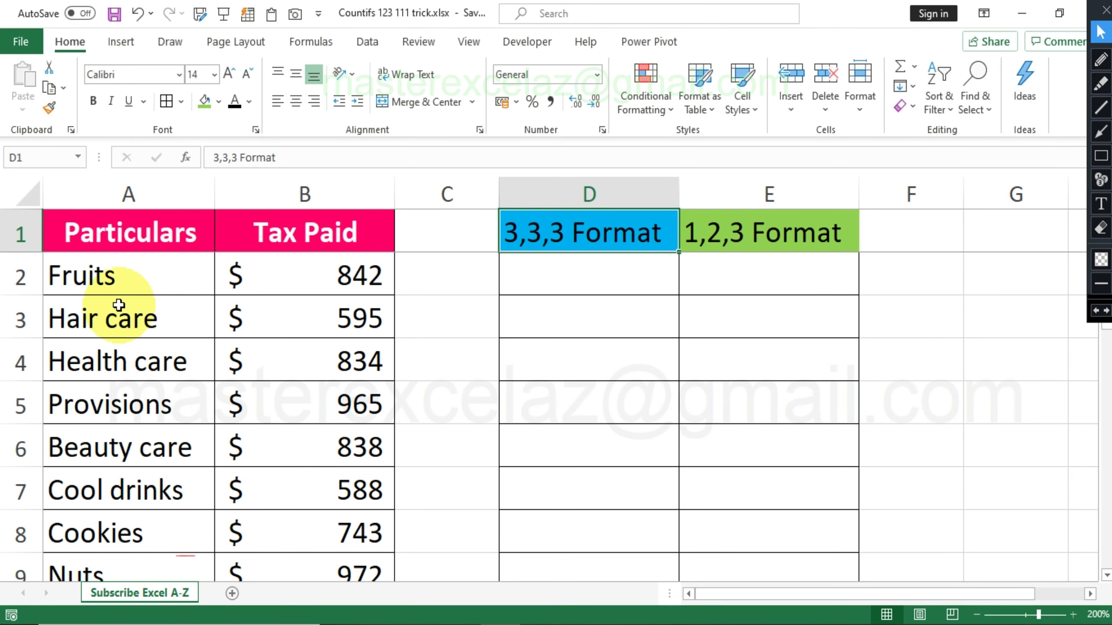
# Start a COUNTIFS formula in D2 with A2:A17 as the count range.
pyautogui.click(597, 240)
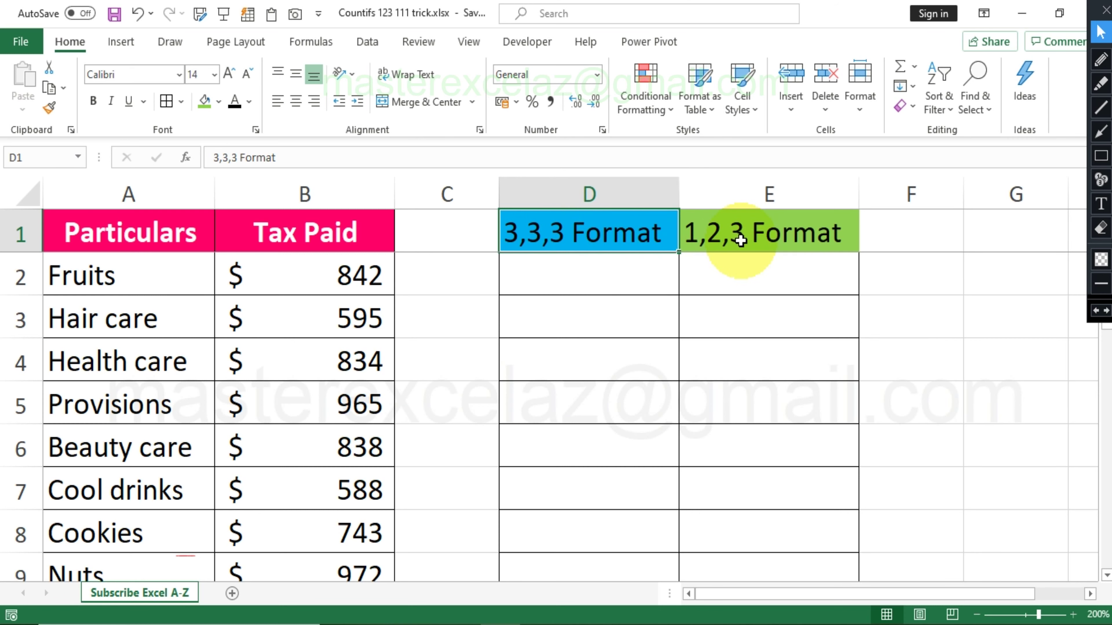
pyautogui.click(576, 283)
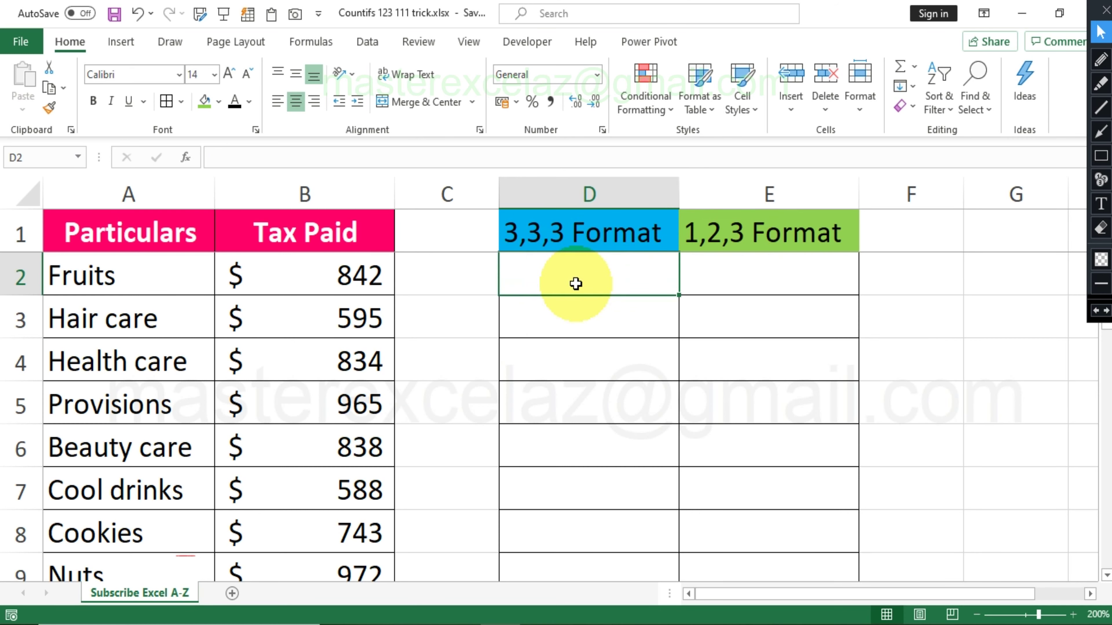
pyautogui.write('=c')
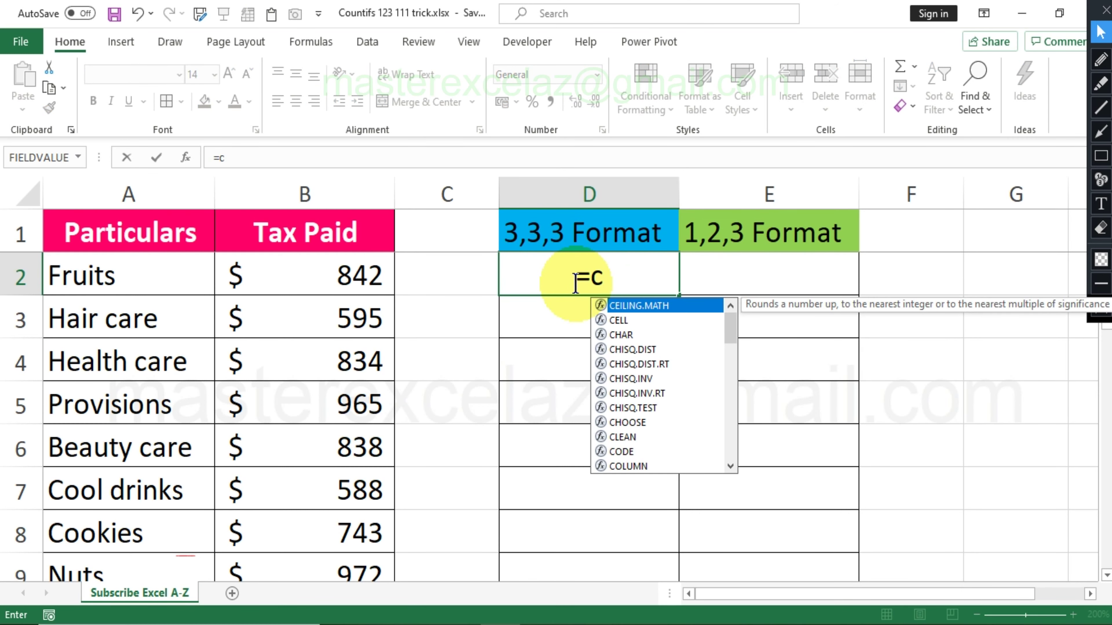
pyautogui.write('ounti')
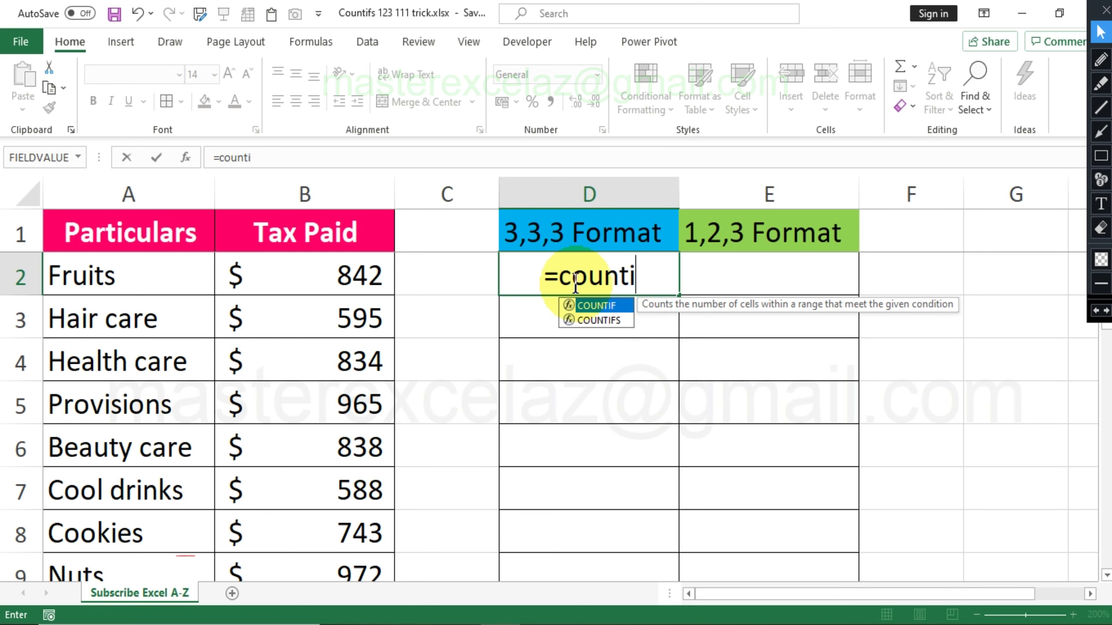
pyautogui.write('fs(')
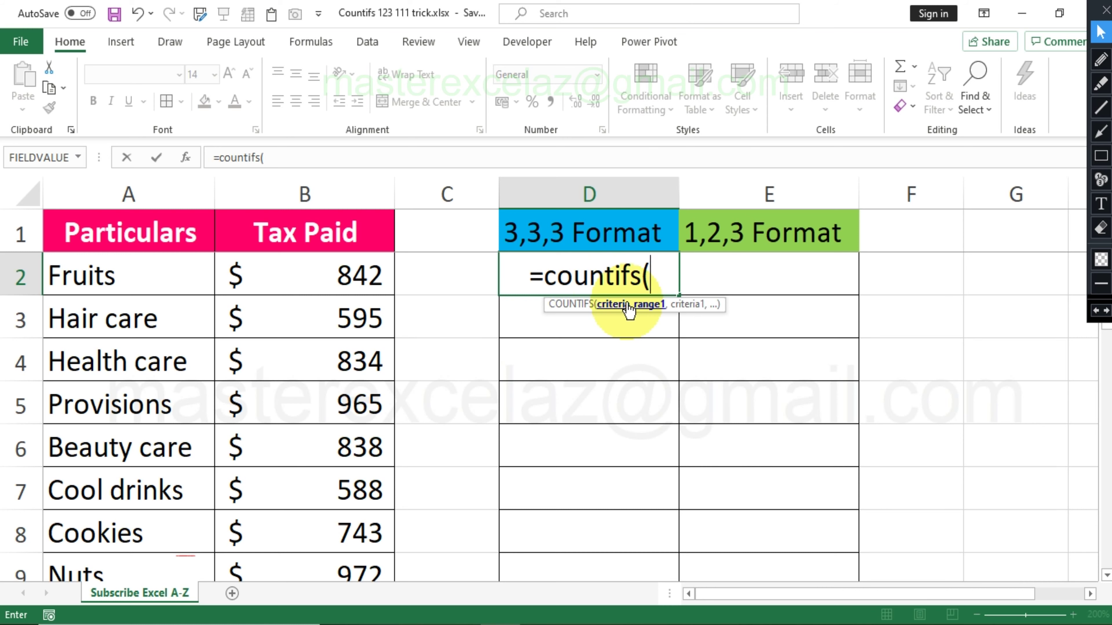
pyautogui.click(173, 283)
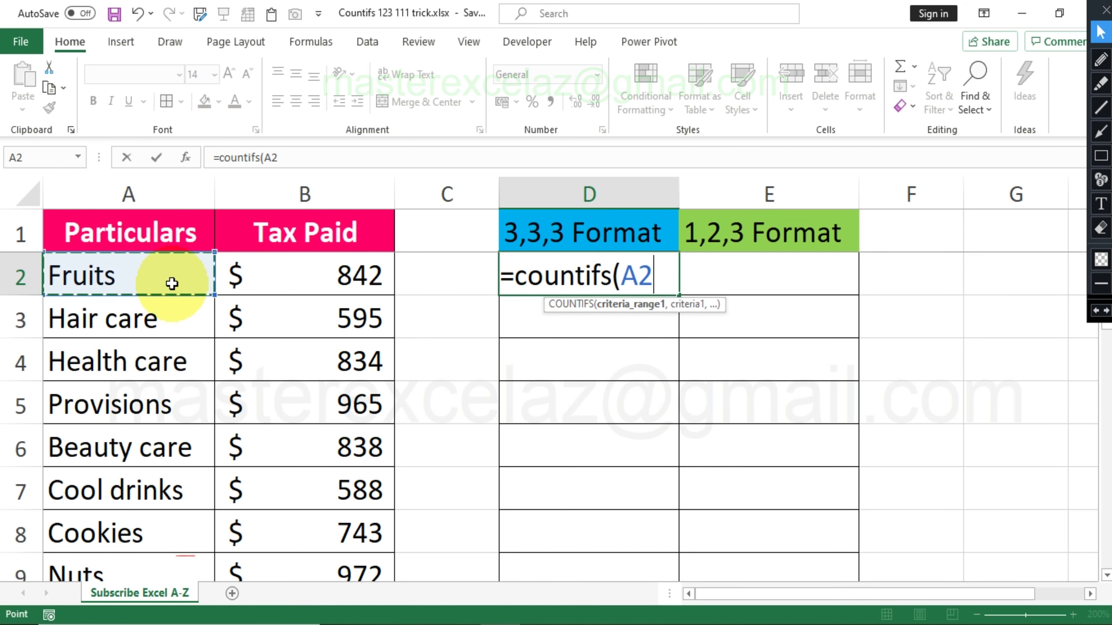
pyautogui.moveTo(171, 283)
pyautogui.mouseDown()
pyautogui.moveTo(175, 583)
pyautogui.moveTo(179, 503)
pyautogui.mouseUp()
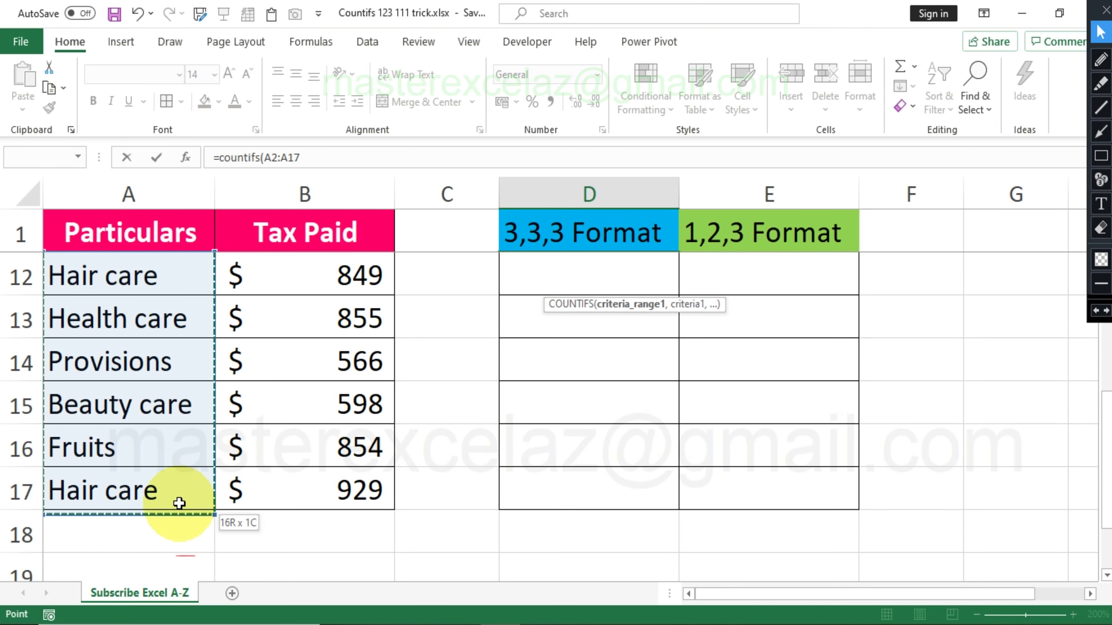
# Lock the range as $A$2:$A$17 and set A2 as the criteria cell.
pyautogui.click(267, 157)
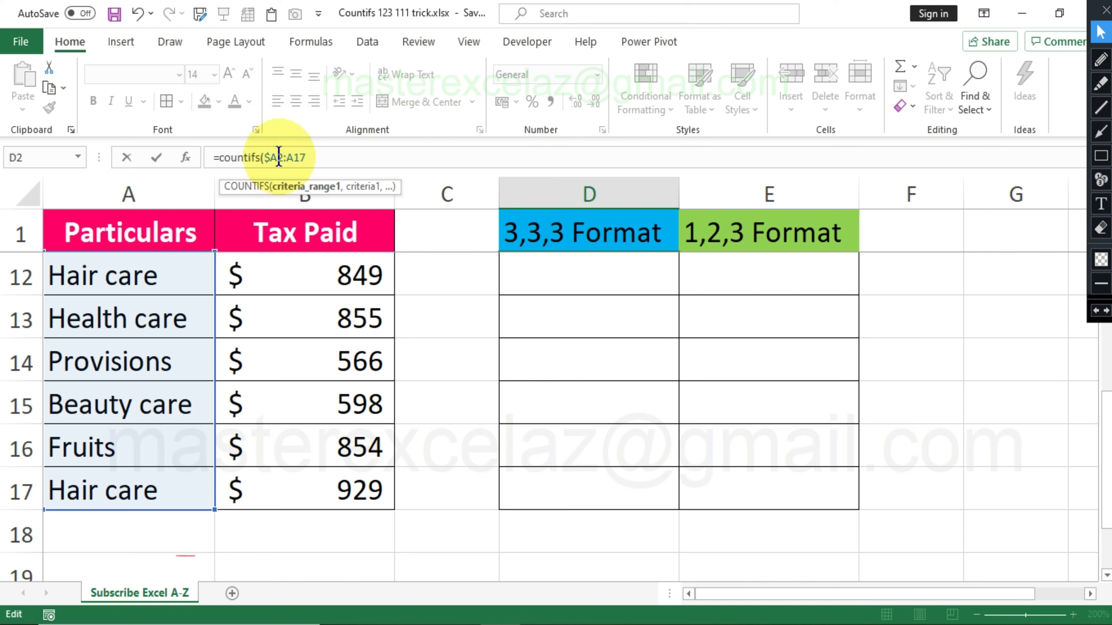
pyautogui.write('$')
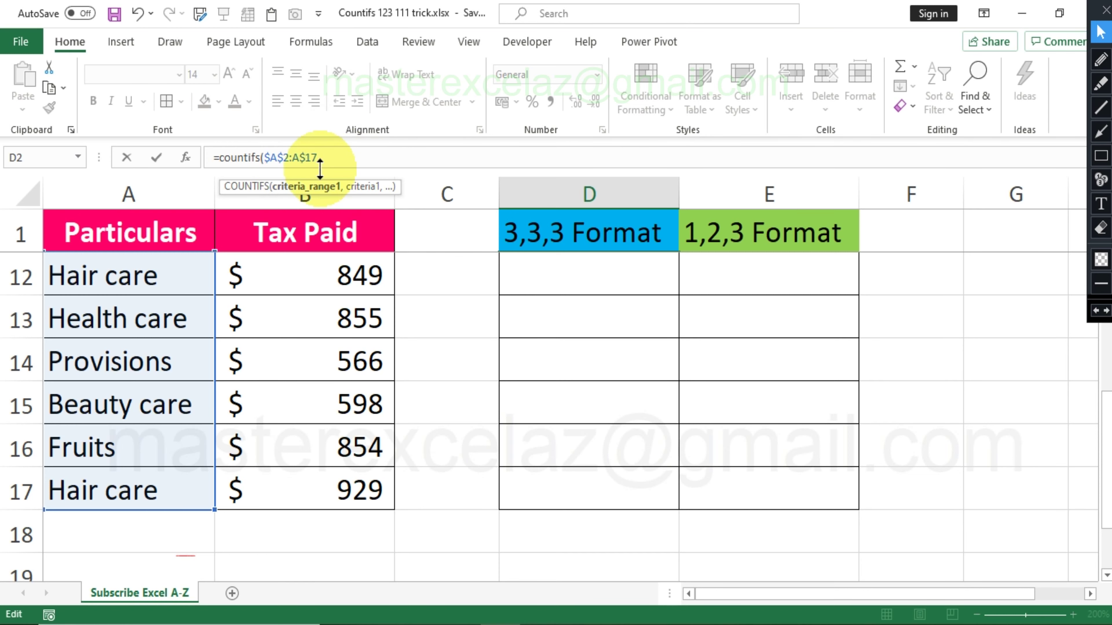
pyautogui.click(293, 158)
pyautogui.write('$')
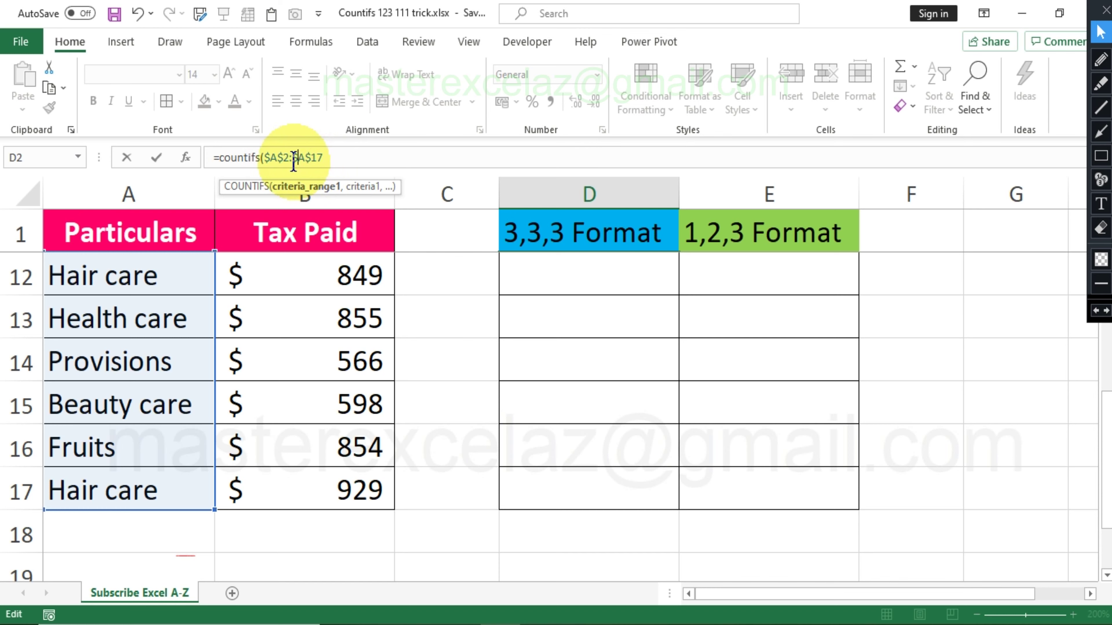
pyautogui.click(328, 158)
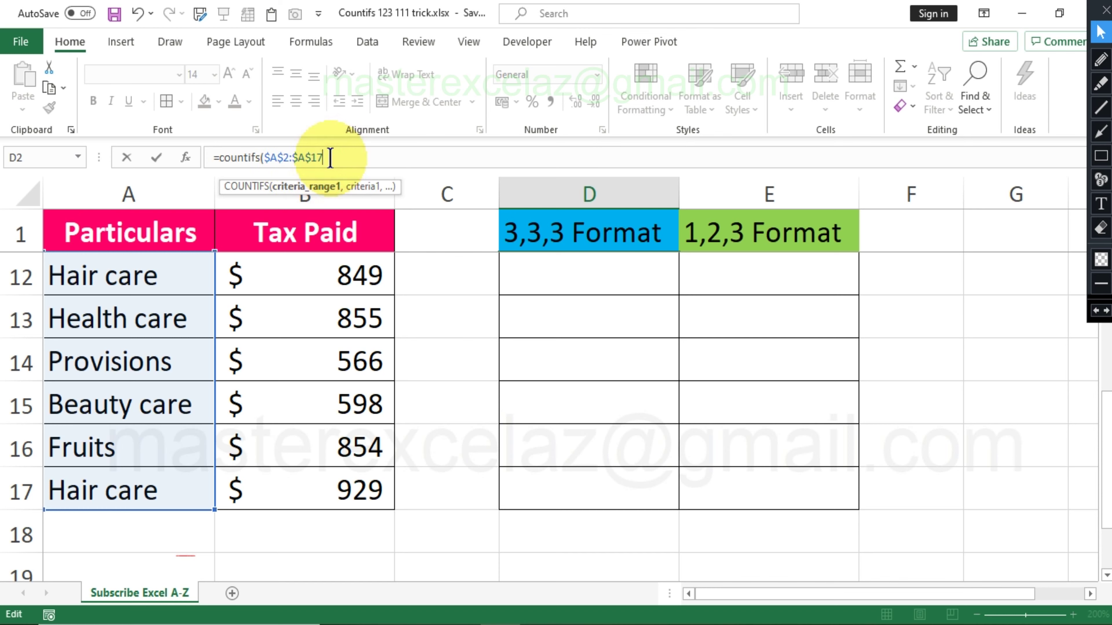
pyautogui.write(',')
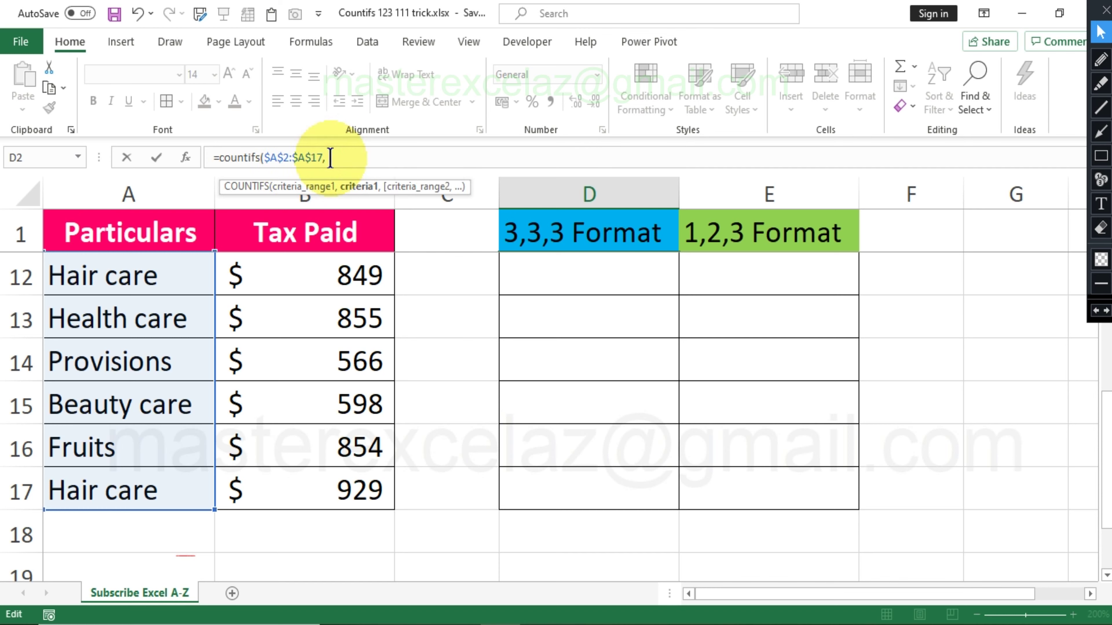
pyautogui.click(183, 230)
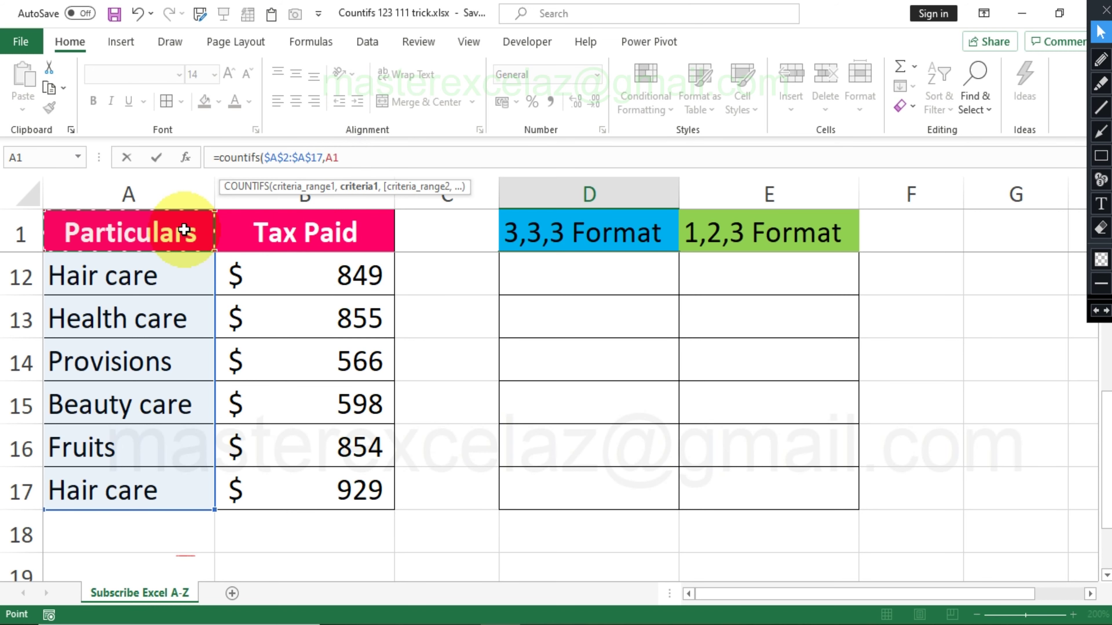
pyautogui.press('Right')
pyautogui.press('Down')
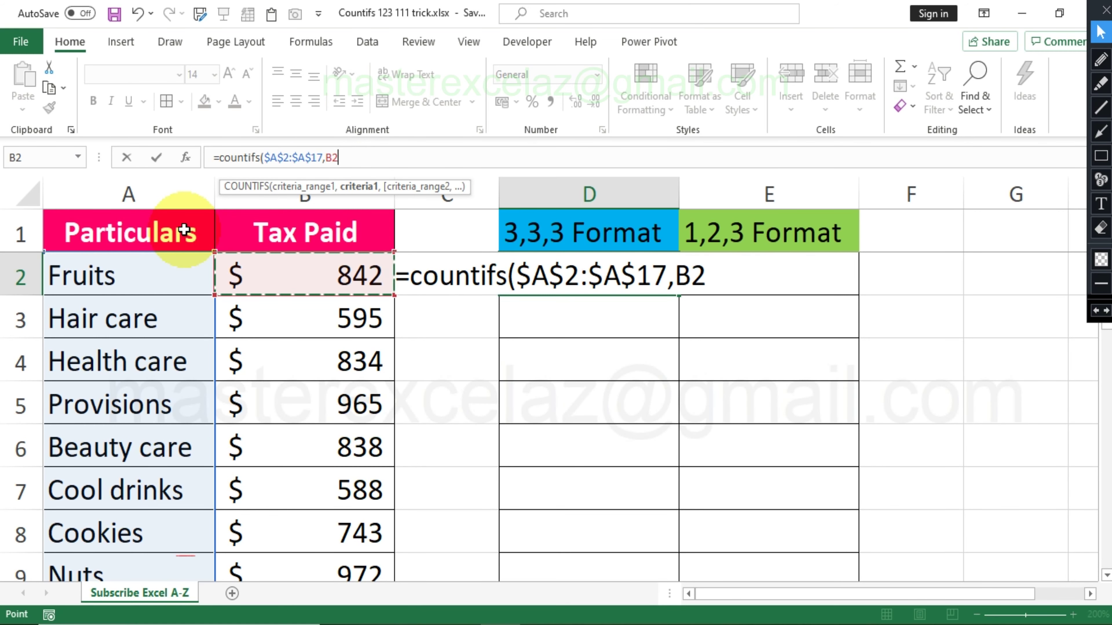
pyautogui.press('Left')
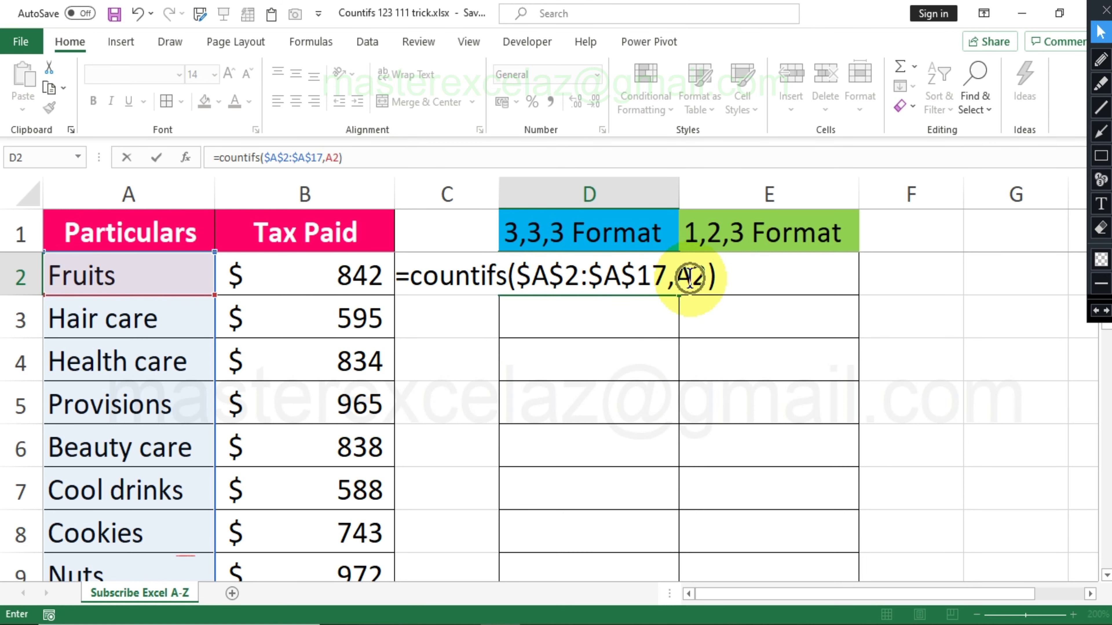
# Commit the D2 formula and fill it down to D17.
pyautogui.press('Return')
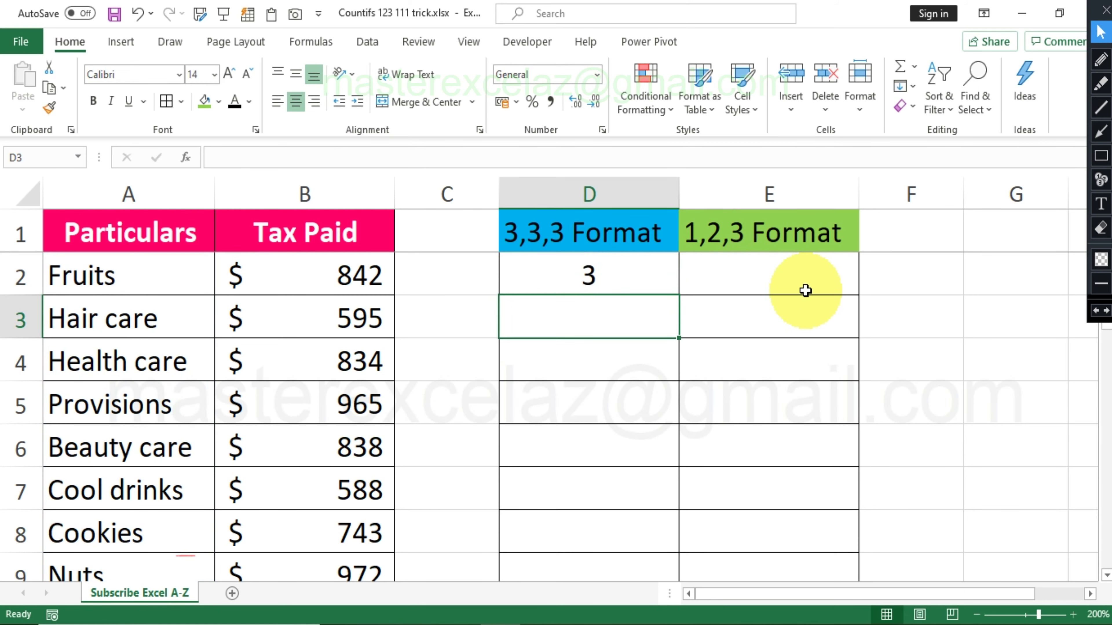
pyautogui.click(662, 265)
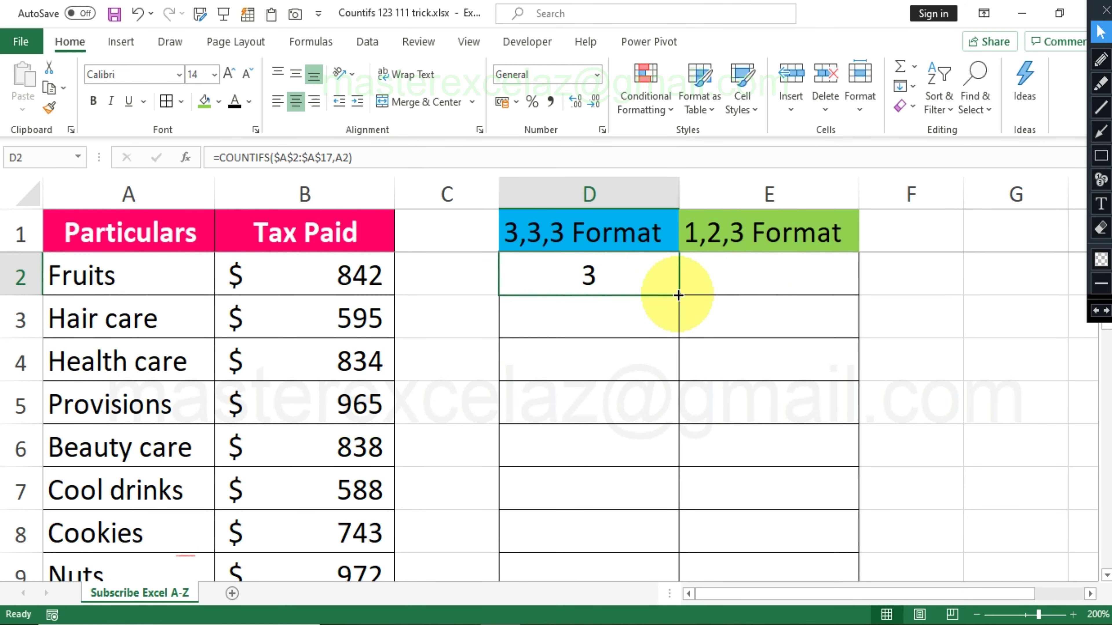
pyautogui.moveTo(678, 296); pyautogui.dragTo(665, 540)
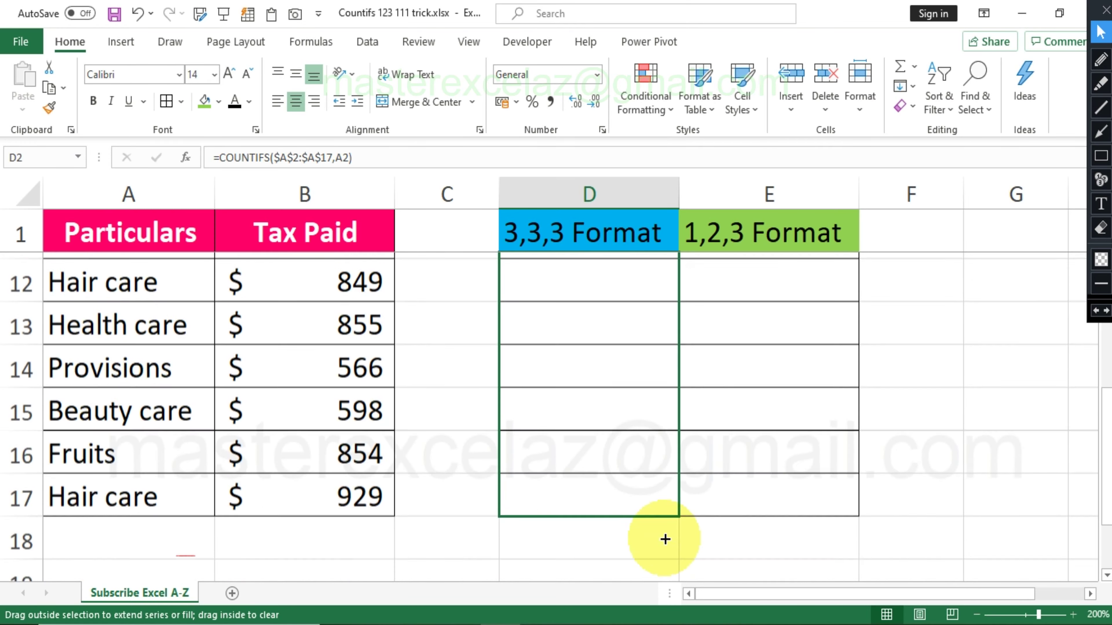
pyautogui.moveTo(665, 539); pyautogui.dragTo(664, 509)
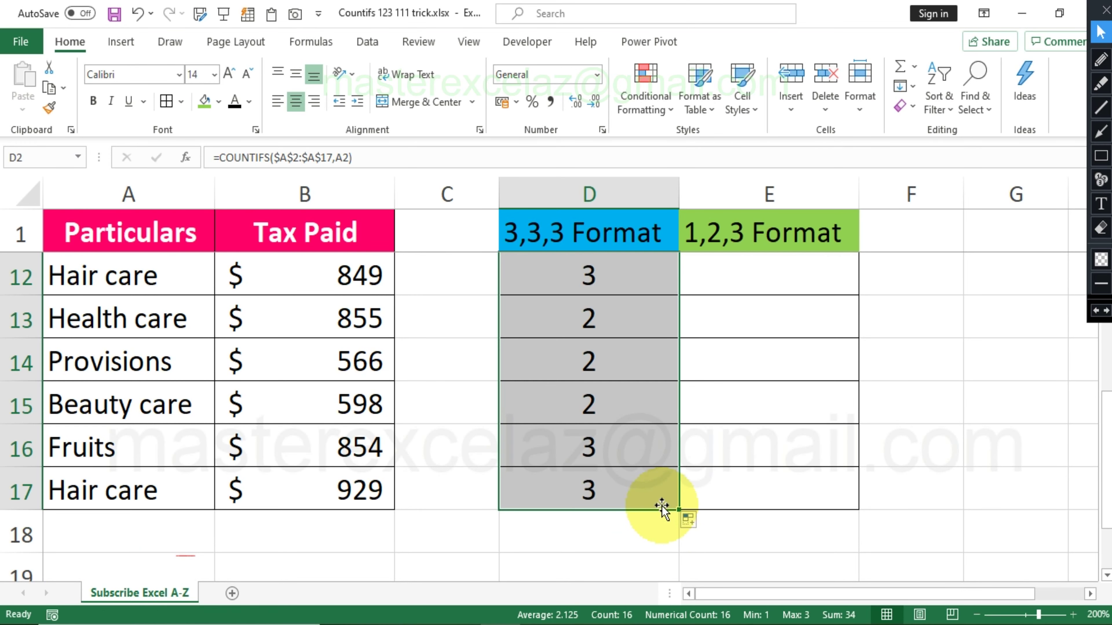
# Review D2's COUNTIFS formula without changing it.
pyautogui.click(639, 235)
pyautogui.press('Down')
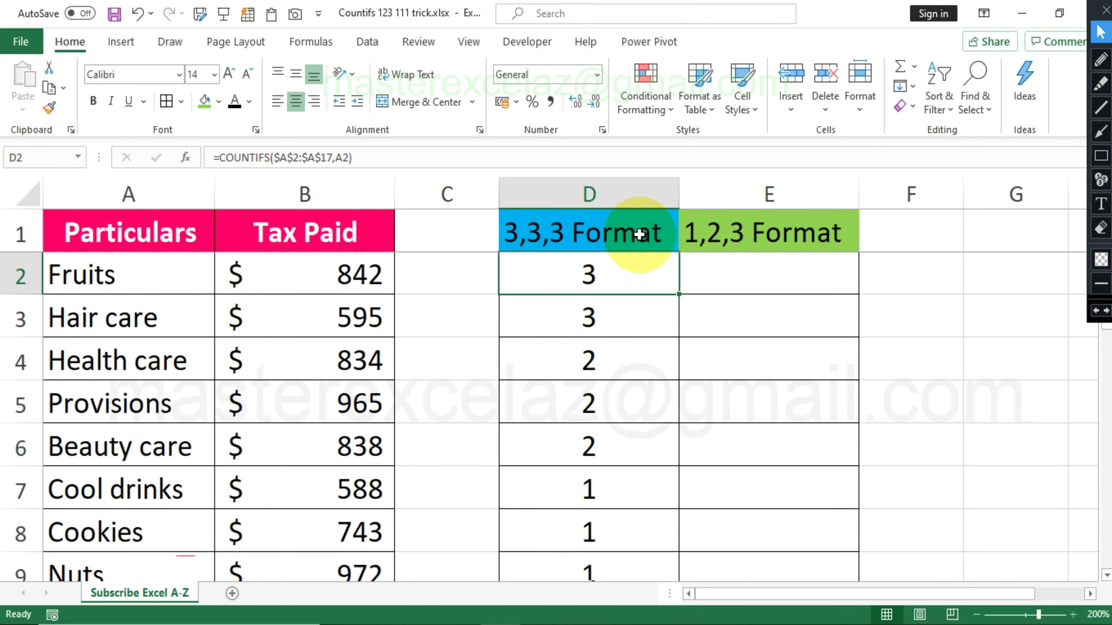
pyautogui.press('F2')
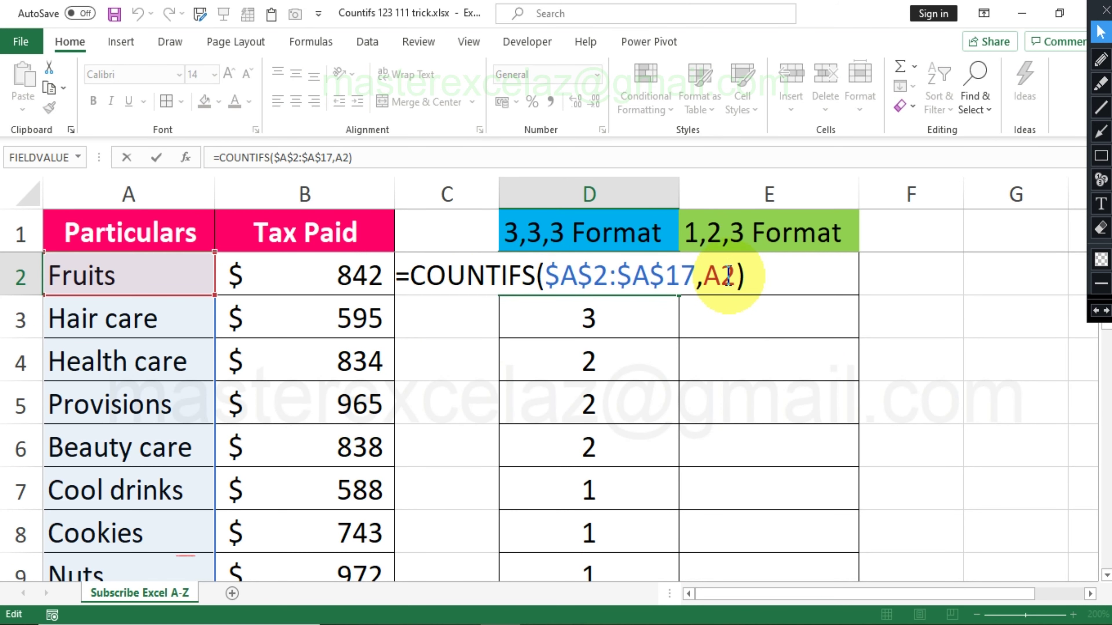
pyautogui.press('Escape')
# Start =COUNTIFS( in E2 with the unlocked range A2:A17.
pyautogui.click(744, 275)
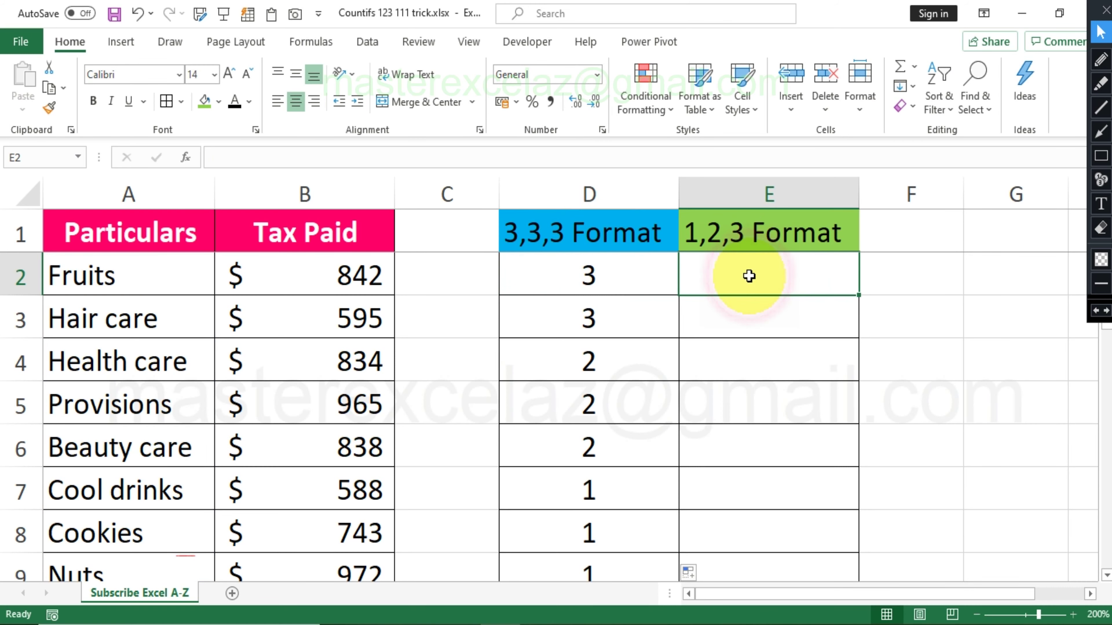
pyautogui.write('=cou')
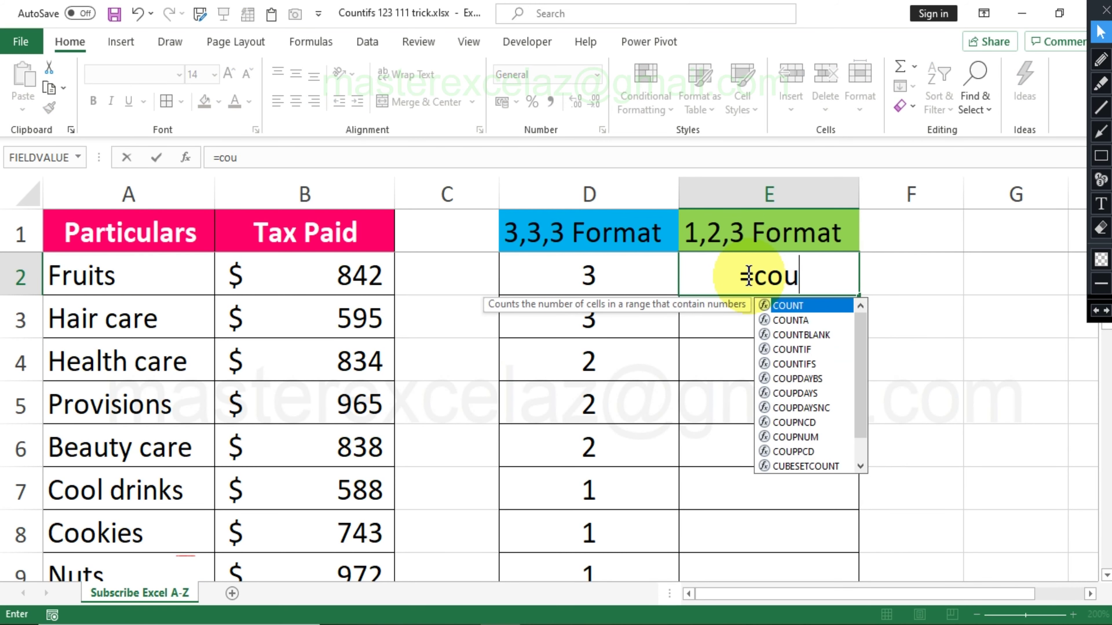
pyautogui.write('ntifs')
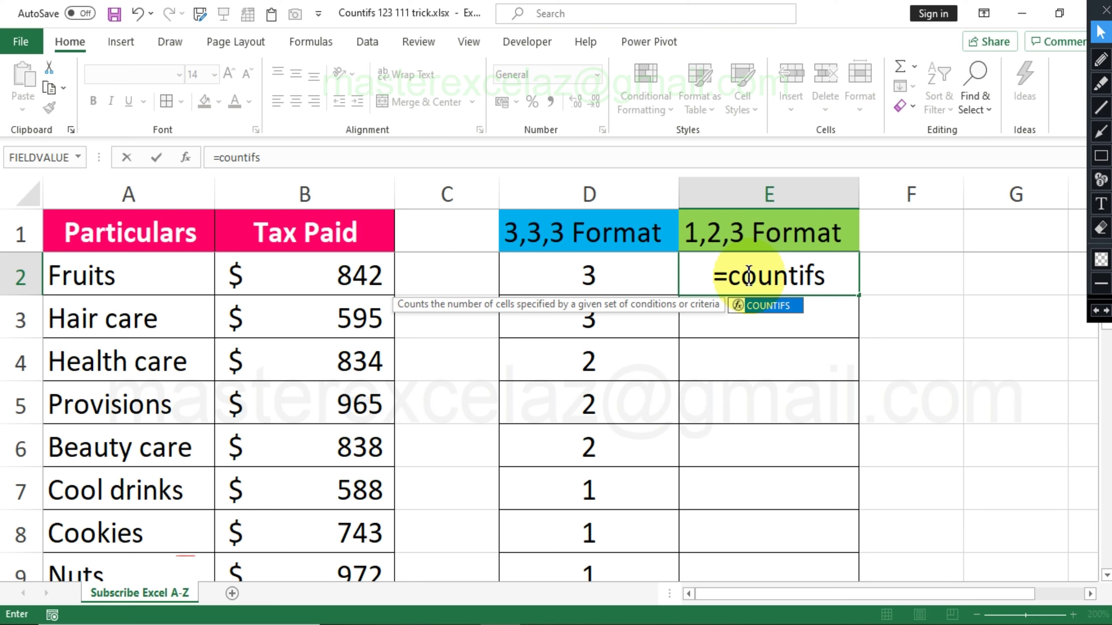
pyautogui.write('(')
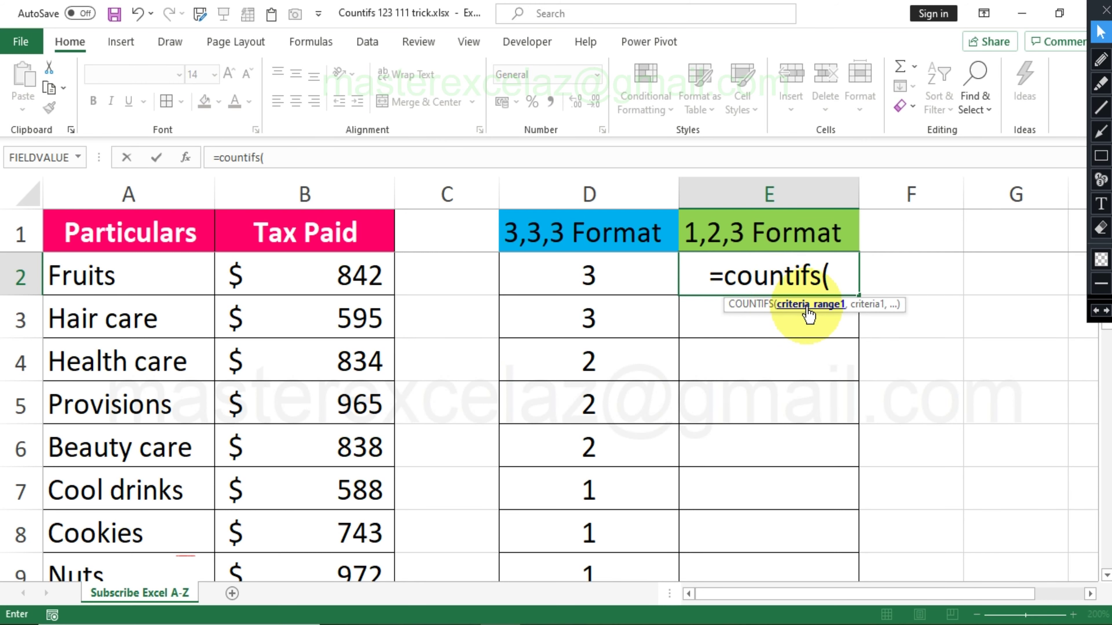
pyautogui.click(154, 286)
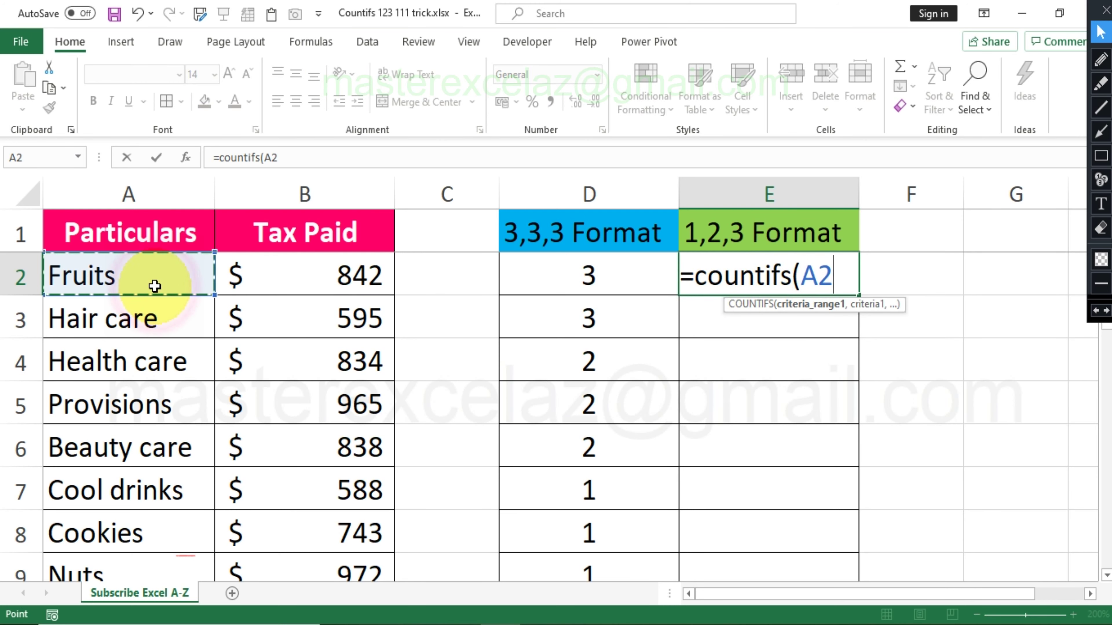
pyautogui.moveTo(171, 510); pyautogui.dragTo(164, 511)
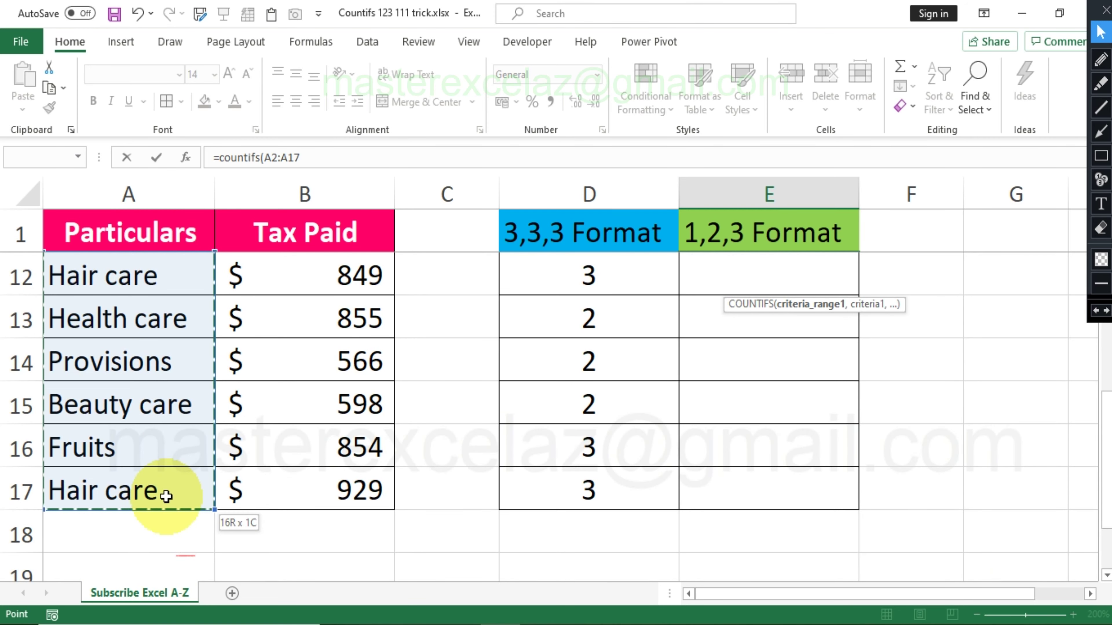
pyautogui.moveTo(164, 511); pyautogui.dragTo(161, 490)
# Add A2 as the criteria, close the formula and commit it, giving 3.
pyautogui.click(319, 157)
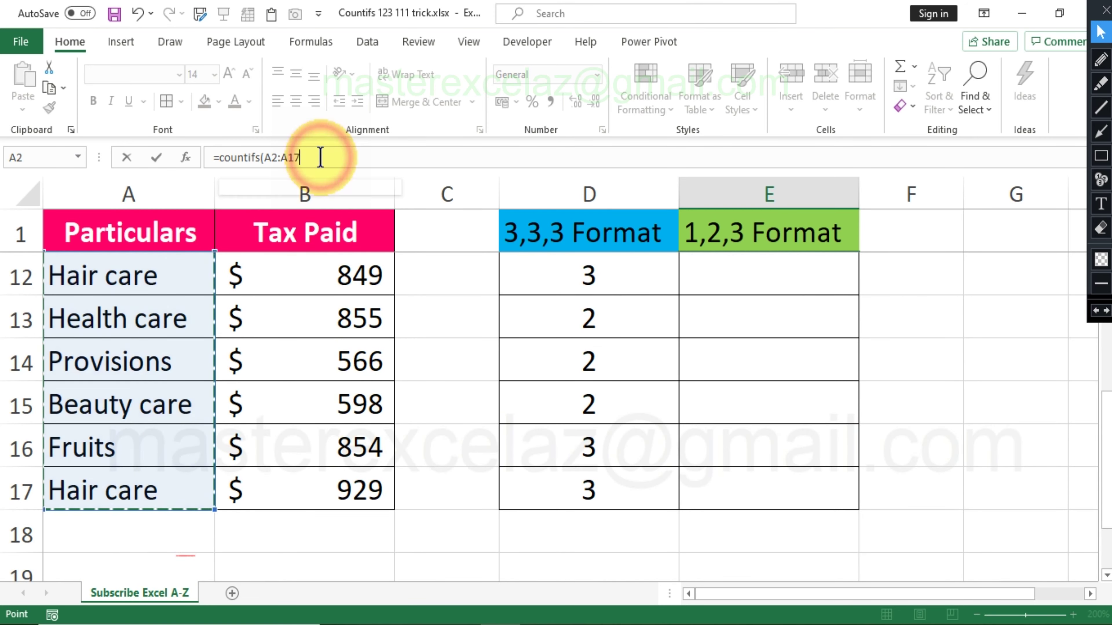
pyautogui.write(',')
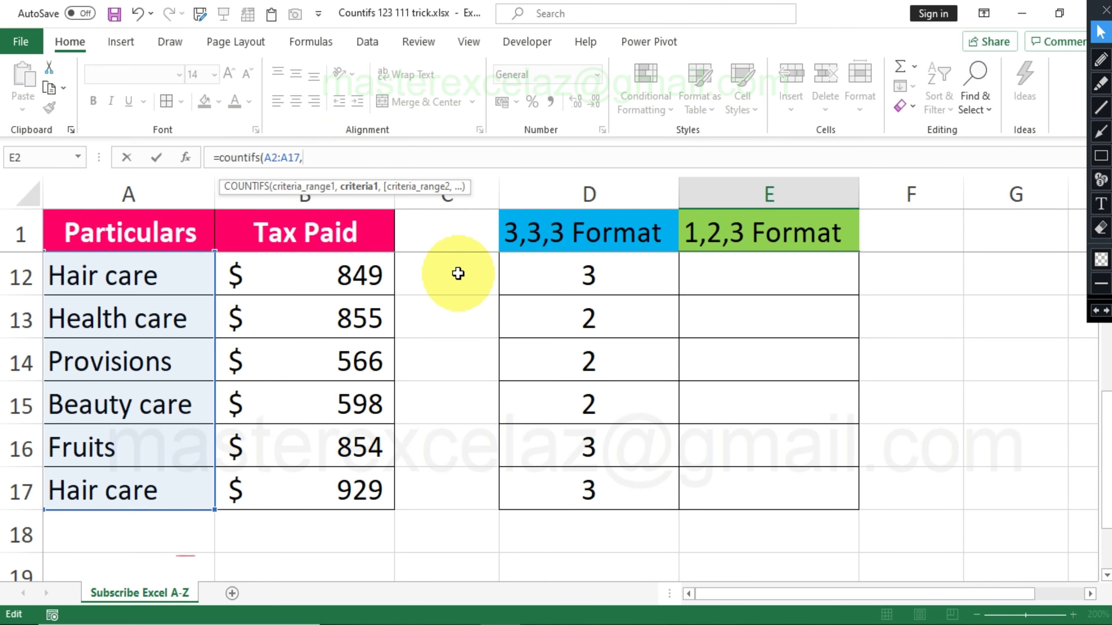
pyautogui.click(446, 242)
pyautogui.press('Down')
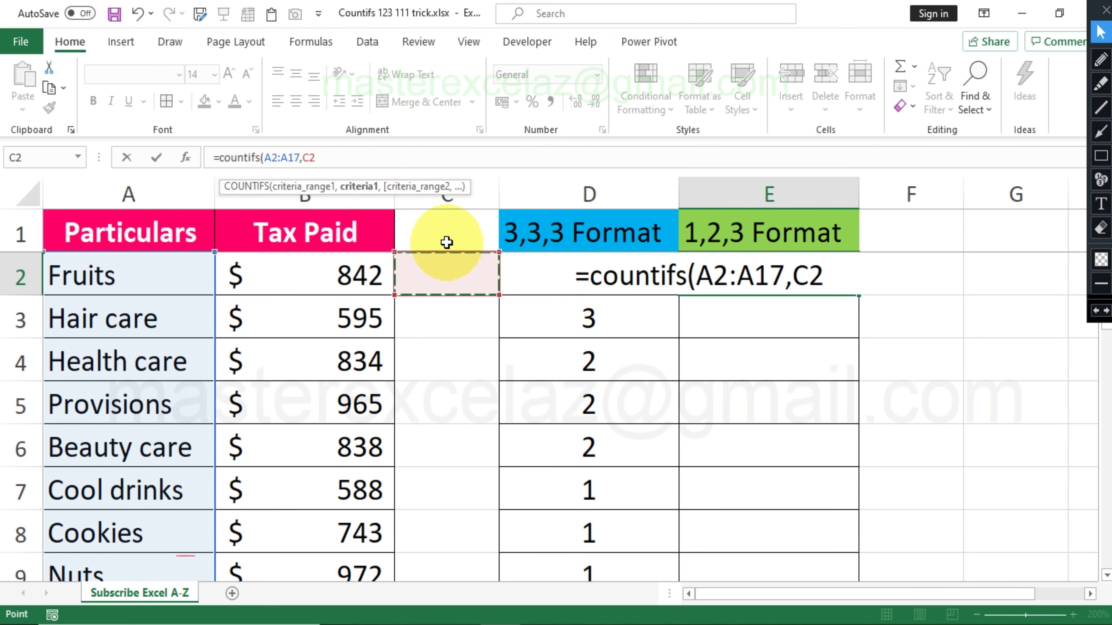
pyautogui.press('Left')
pyautogui.press('Left')
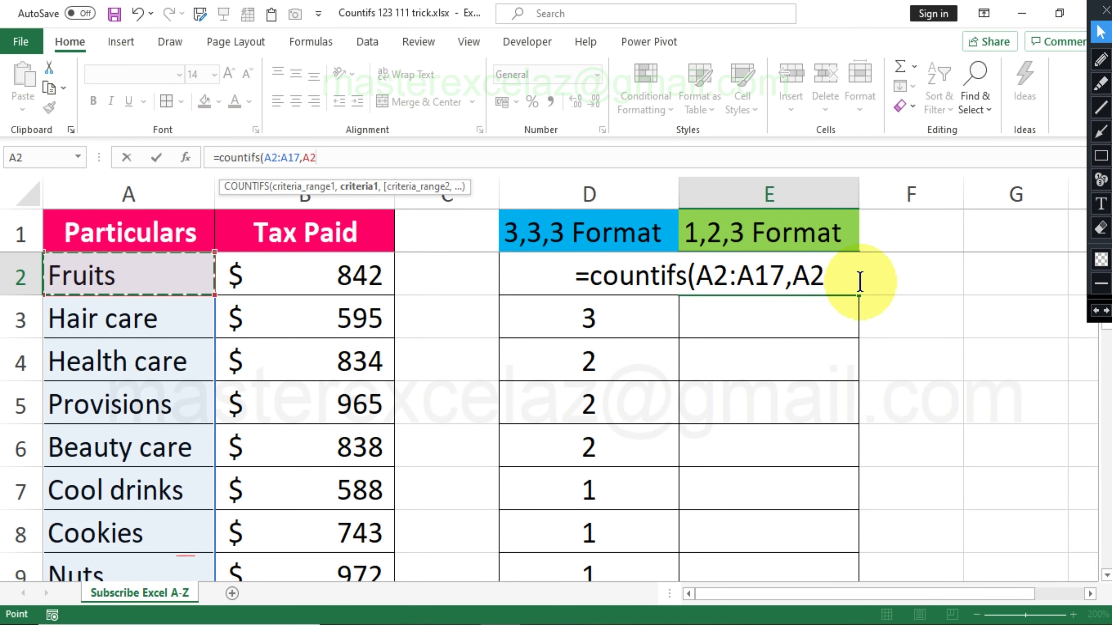
pyautogui.write(')')
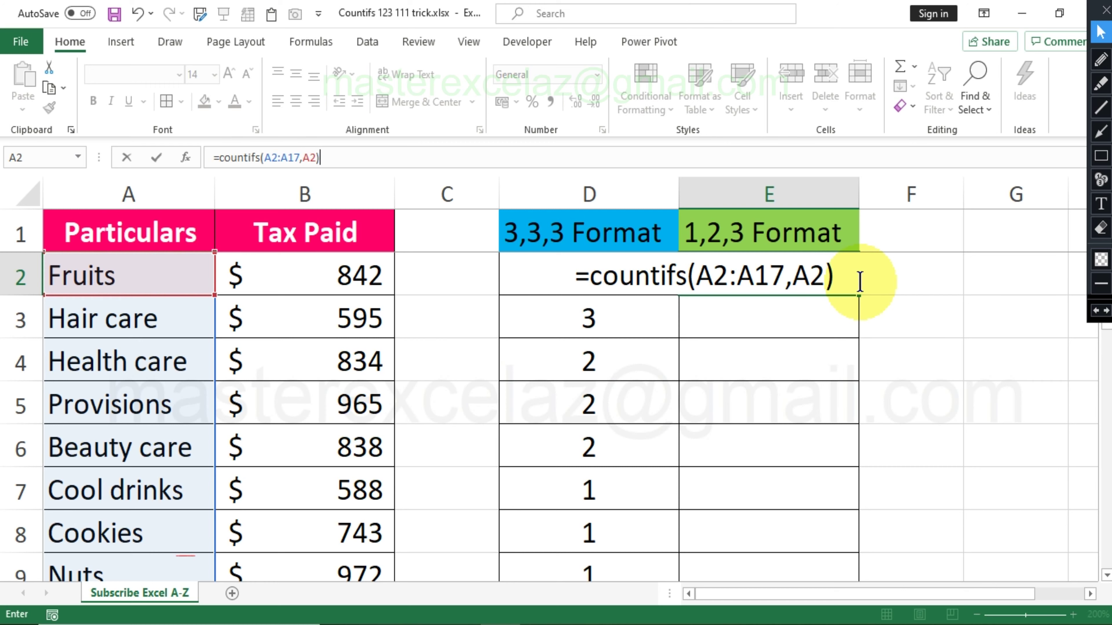
pyautogui.press('Return')
pyautogui.click(851, 283)
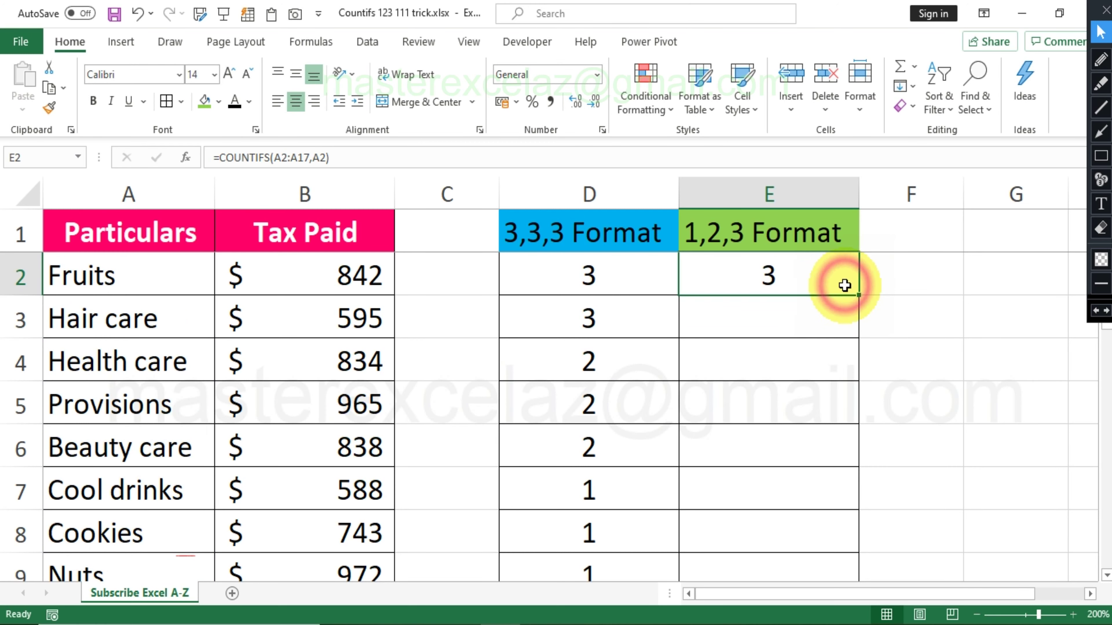
# Fill E2's formula down column E and inspect the formulas in E2 to E4.
pyautogui.doubleClick(859, 297)
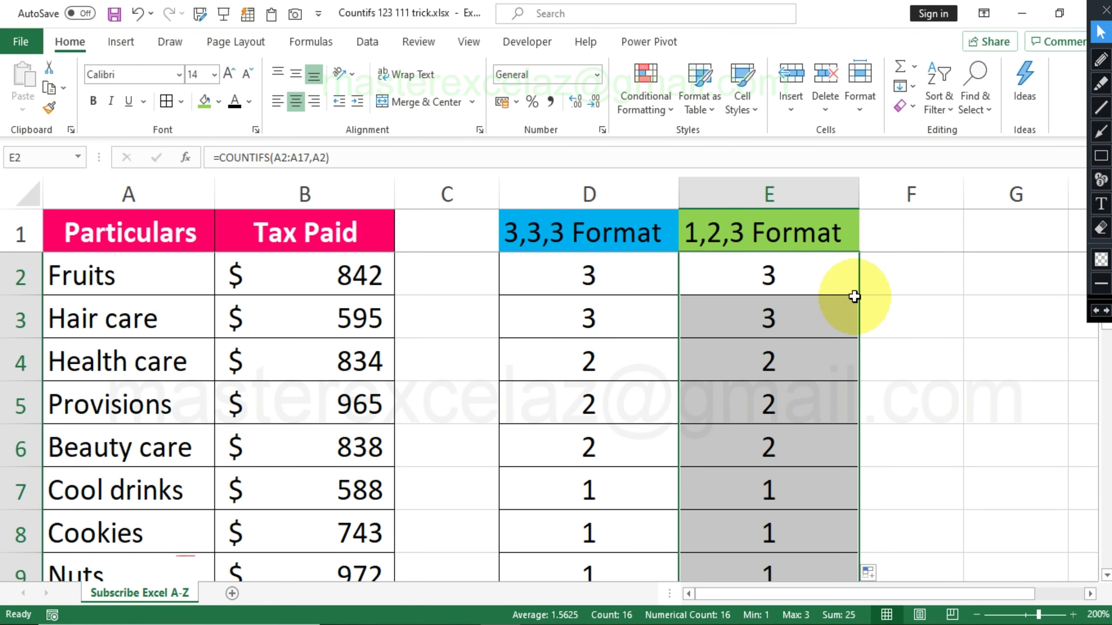
pyautogui.click(811, 290)
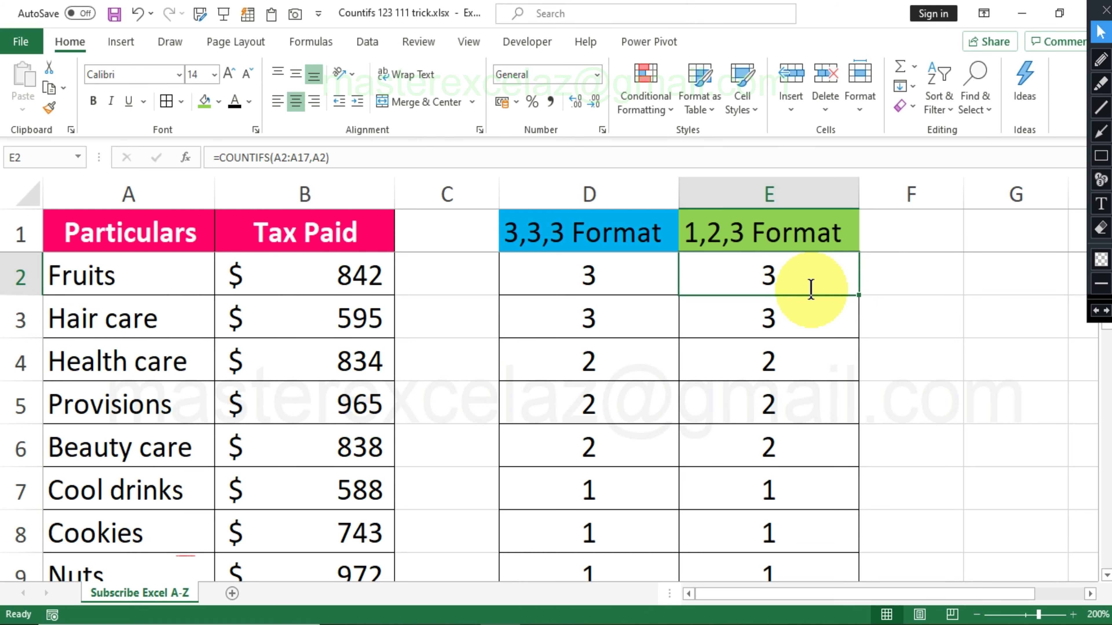
pyautogui.doubleClick(811, 289)
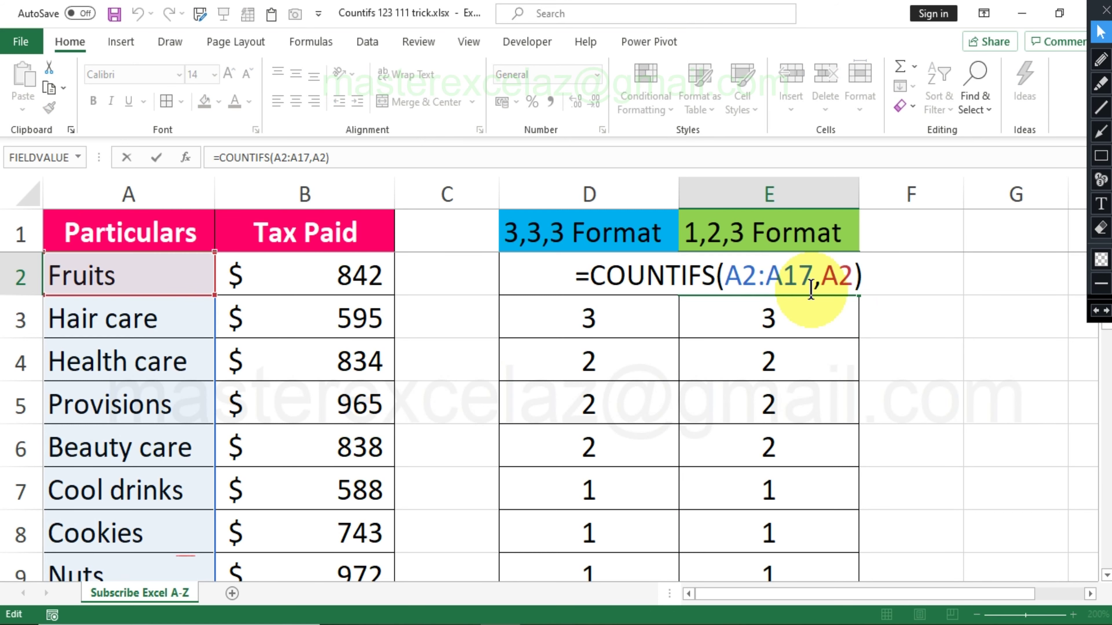
pyautogui.press('Return')
pyautogui.press('F2')
pyautogui.press('Return')
pyautogui.press('F2')
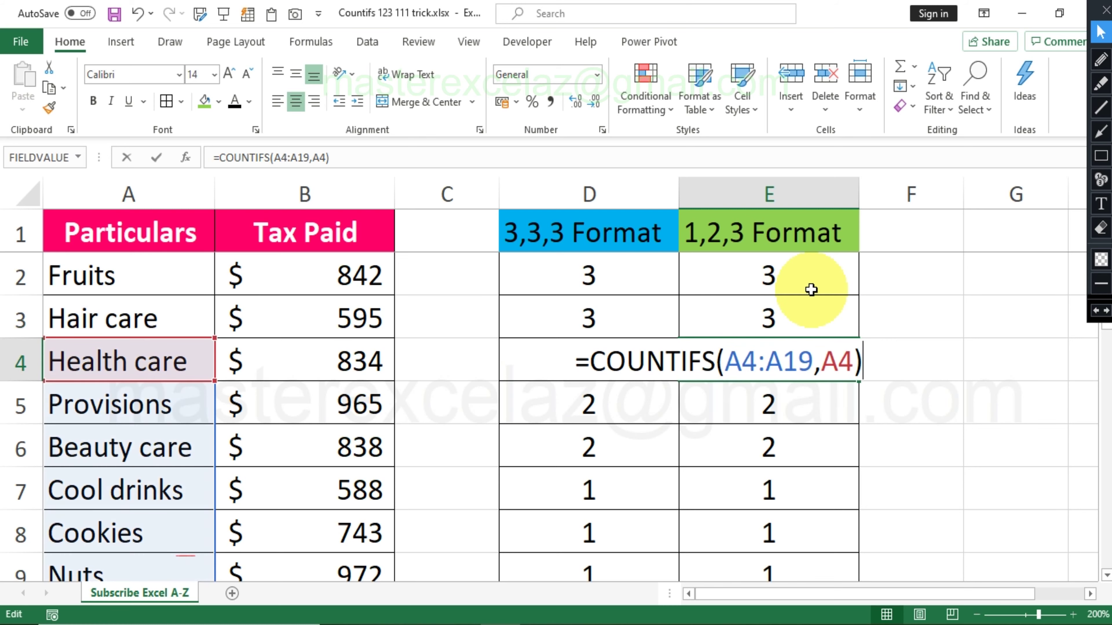
pyautogui.hotkey('ctrl', 'Return')
# Compare the locked-range formulas in D4, D3 and D2 without editing them.
pyautogui.press('Left')
pyautogui.press('F2')
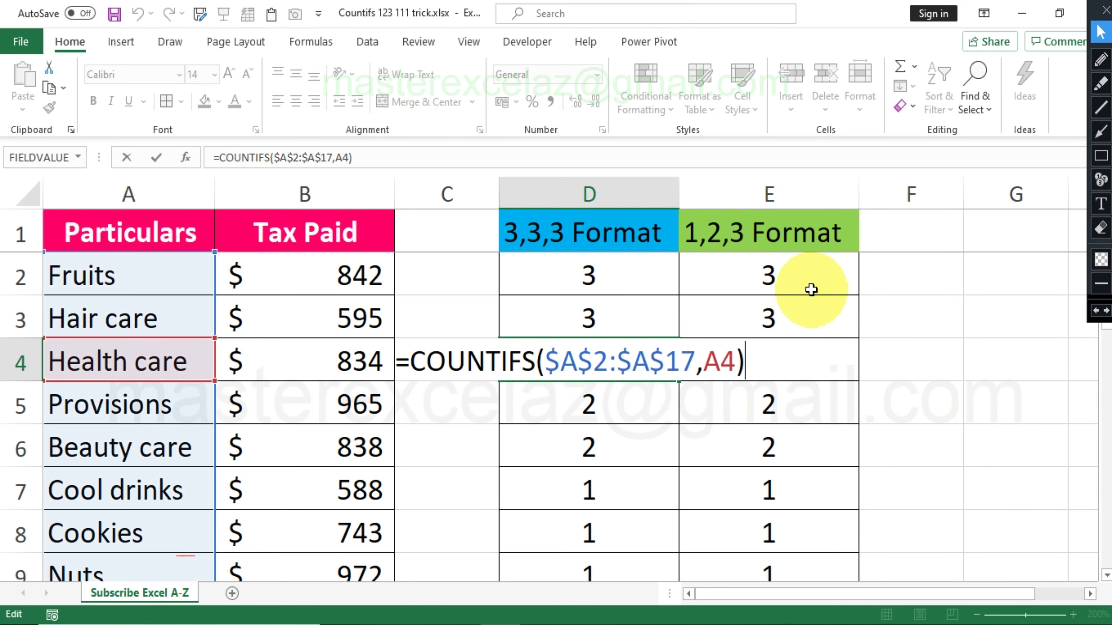
pyautogui.hotkey('ctrl', 'Return')
pyautogui.press('Up')
pyautogui.press('F2')
pyautogui.hotkey('ctrl', 'Return')
pyautogui.press('Up')
pyautogui.press('F2')
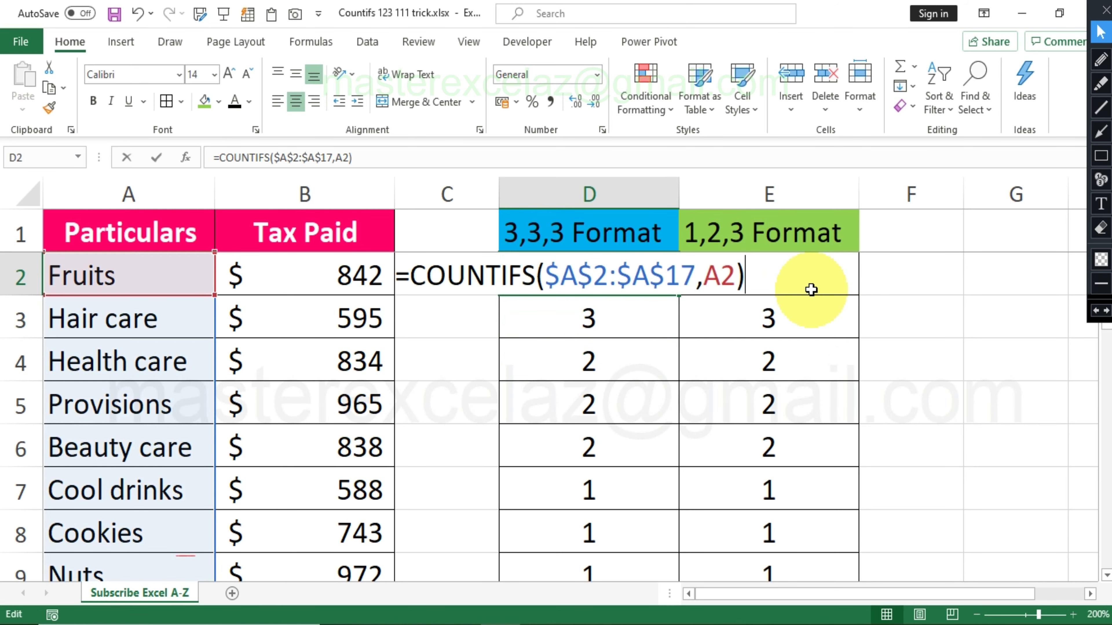
pyautogui.hotkey('ctrl', 'Return')
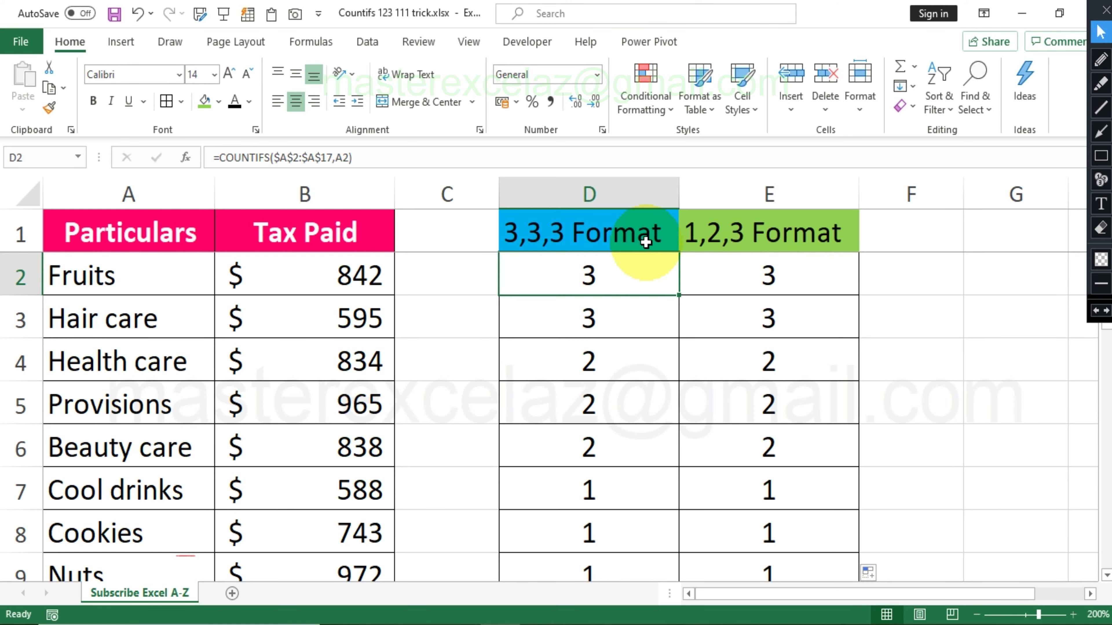
# Select the table A1:E17 and turn on header filters.
pyautogui.click(643, 239)
pyautogui.press('Home')
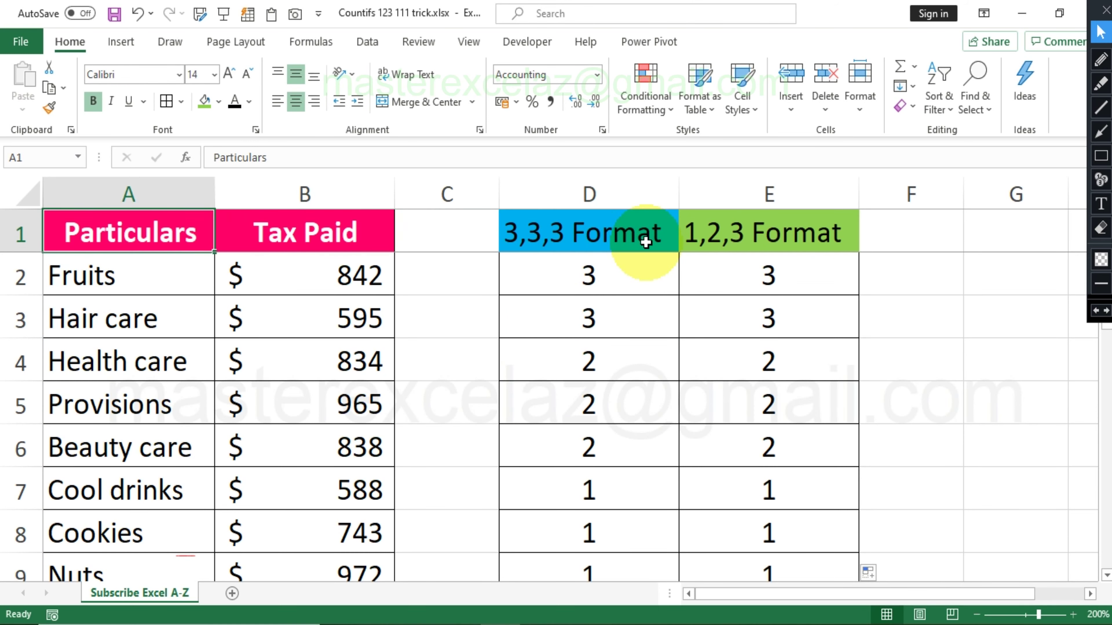
pyautogui.hotkey('ctrl', 'shift', 'Right')
pyautogui.hotkey('ctrl', 'shift', 'Right')
pyautogui.hotkey('ctrl', 'shift', 'Right')
pyautogui.hotkey('ctrl', 'shift', 'Down')
pyautogui.scroll(-1, 646, 242)
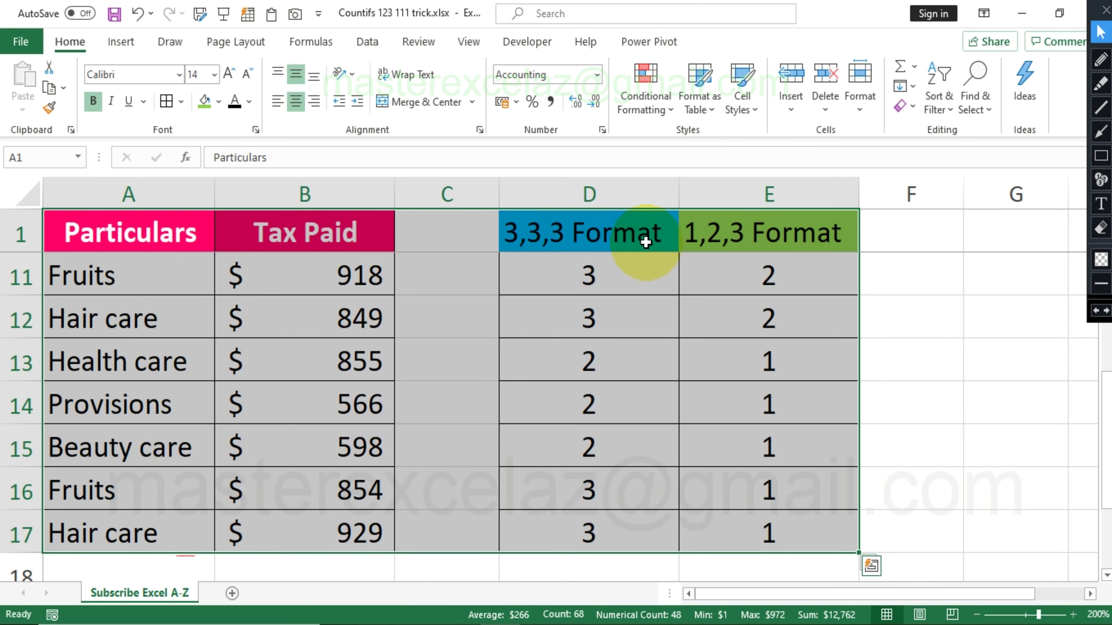
pyautogui.hotkey('alt', 'a', 't')
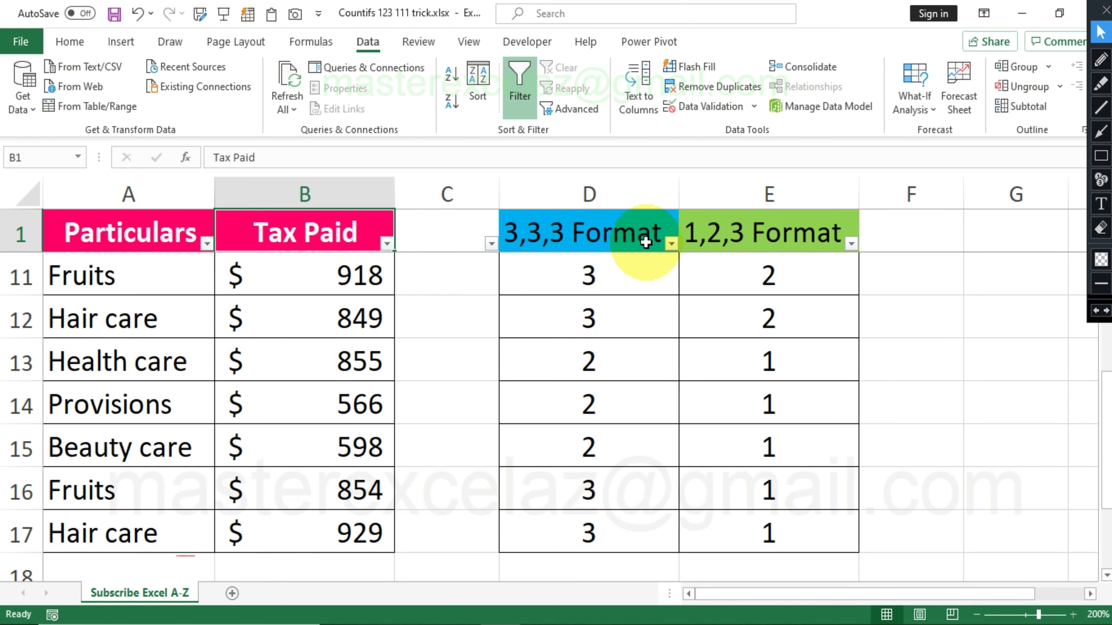
# Filter the 3,3,3 Format column to show only counts of 3.
pyautogui.click(646, 238)
pyautogui.press('Down')
pyautogui.press('Up')
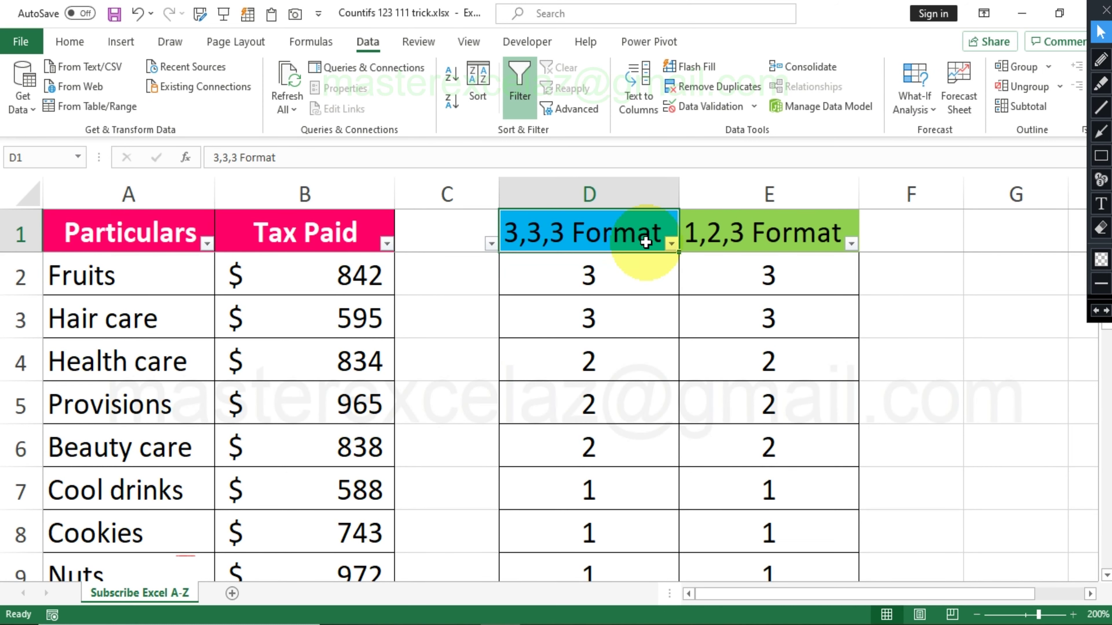
pyautogui.hotkey('alt', 'Down')
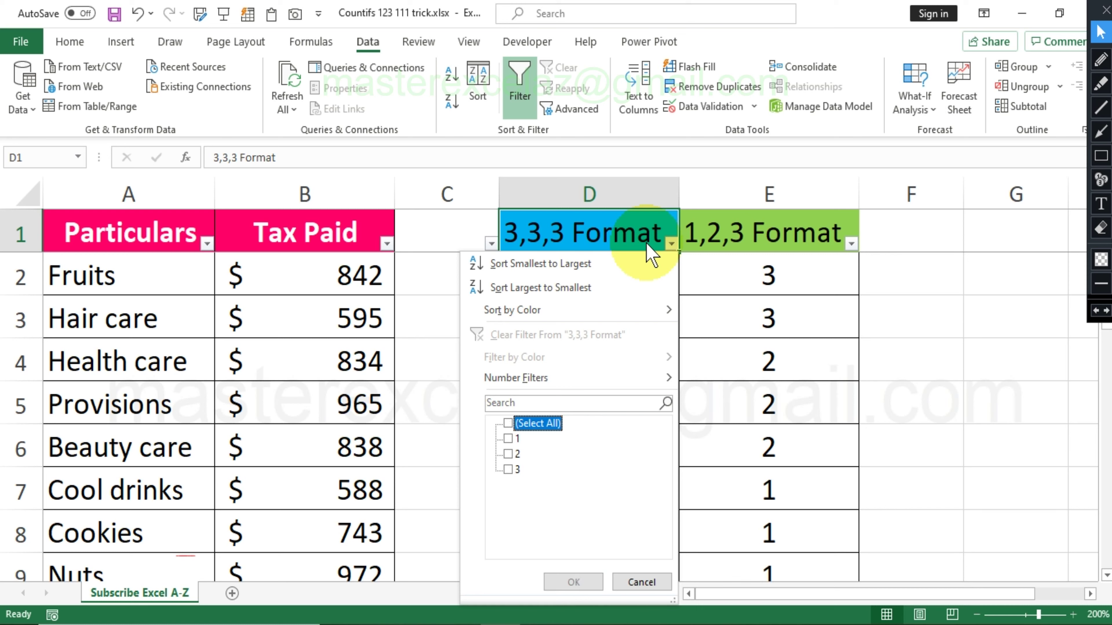
pyautogui.press('Return')
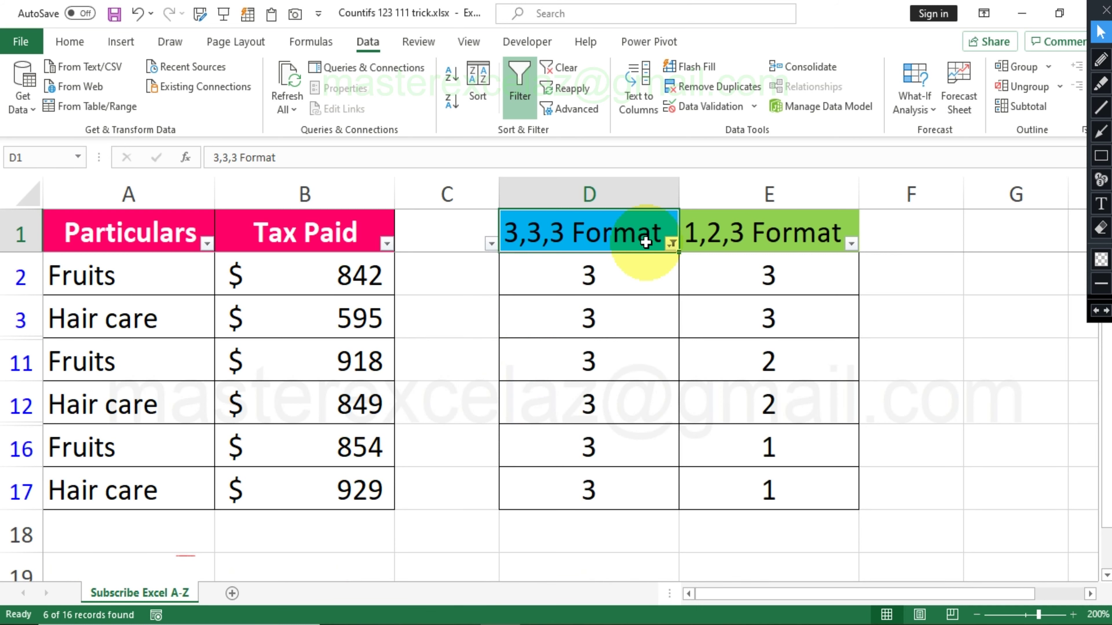
# Filter Particulars to show only Fruits.
pyautogui.press('Left')
pyautogui.press('Left')
pyautogui.press('Left')
pyautogui.hotkey('alt', 'Down')
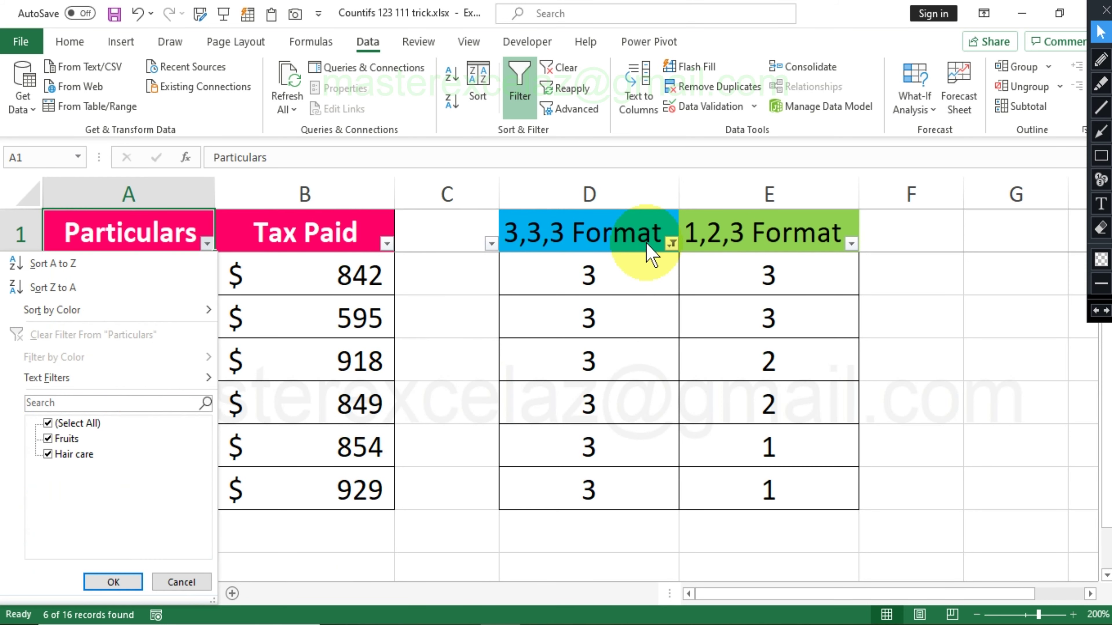
pyautogui.press('space')
pyautogui.press('Down')
pyautogui.press('space')
pyautogui.press('Return')
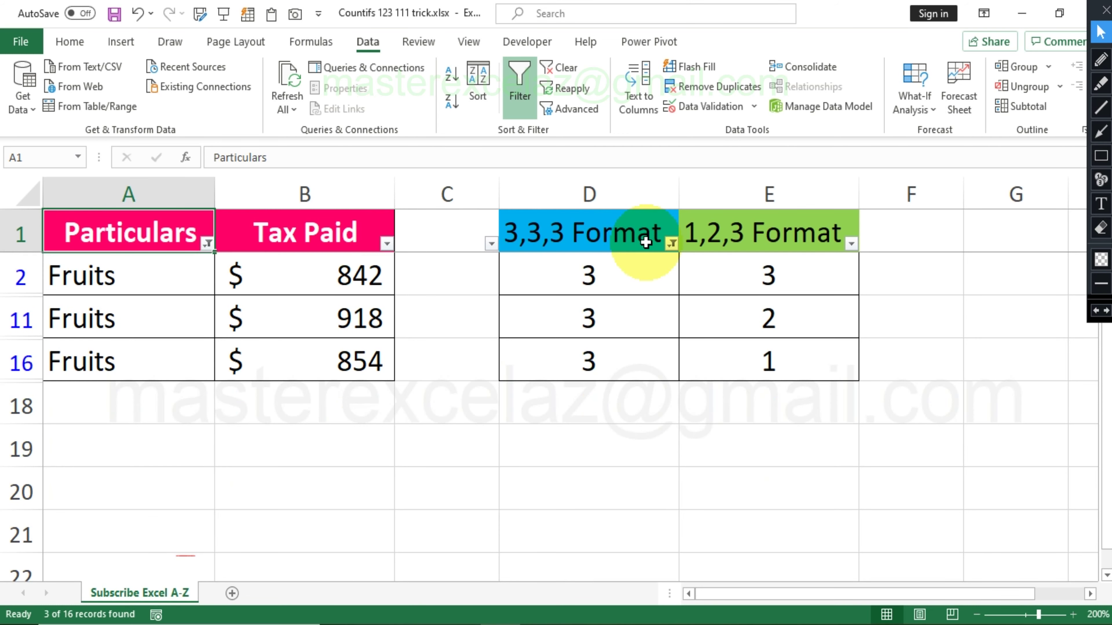
pyautogui.click(646, 242)
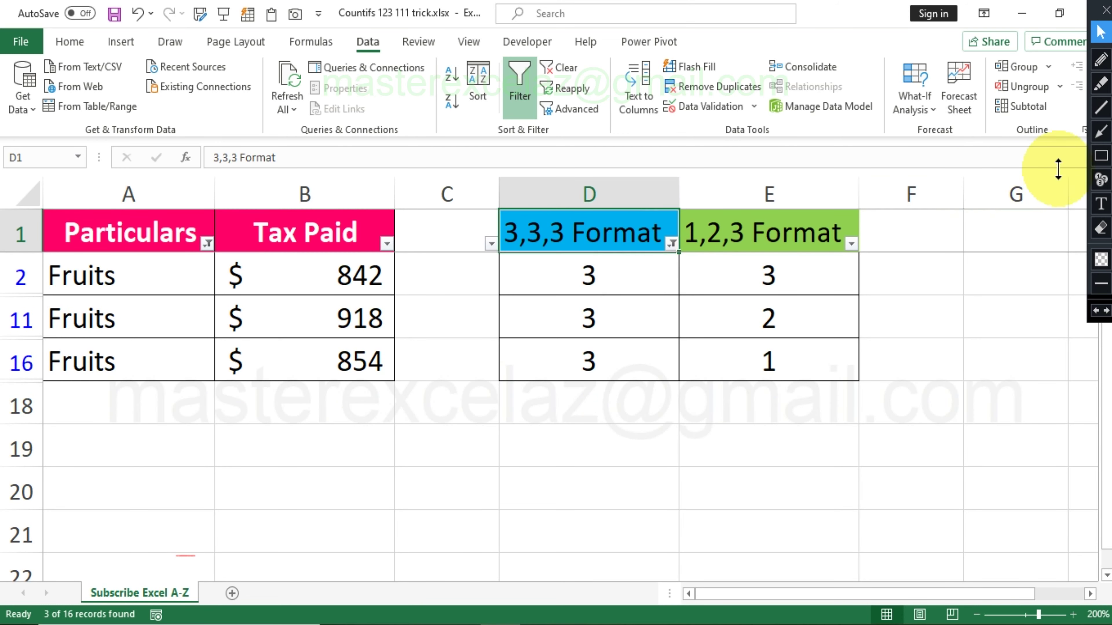
# Box the column D counts in red and highlight the 3,3,3 header and its three 3s in yellow.
pyautogui.click(1097, 165)
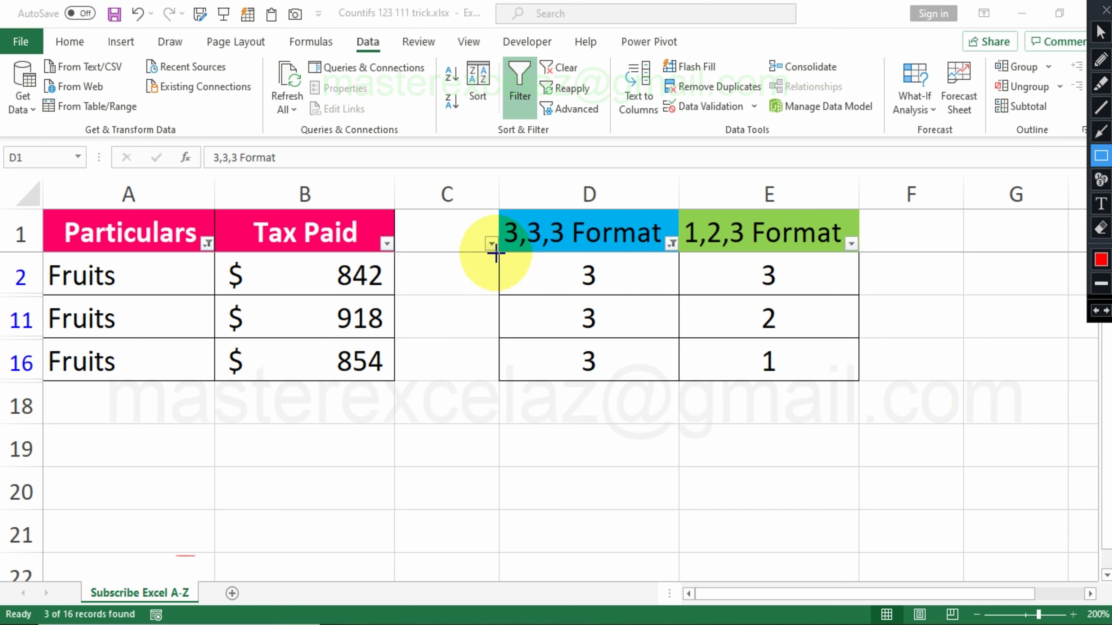
pyautogui.moveTo(495, 253); pyautogui.dragTo(678, 385)
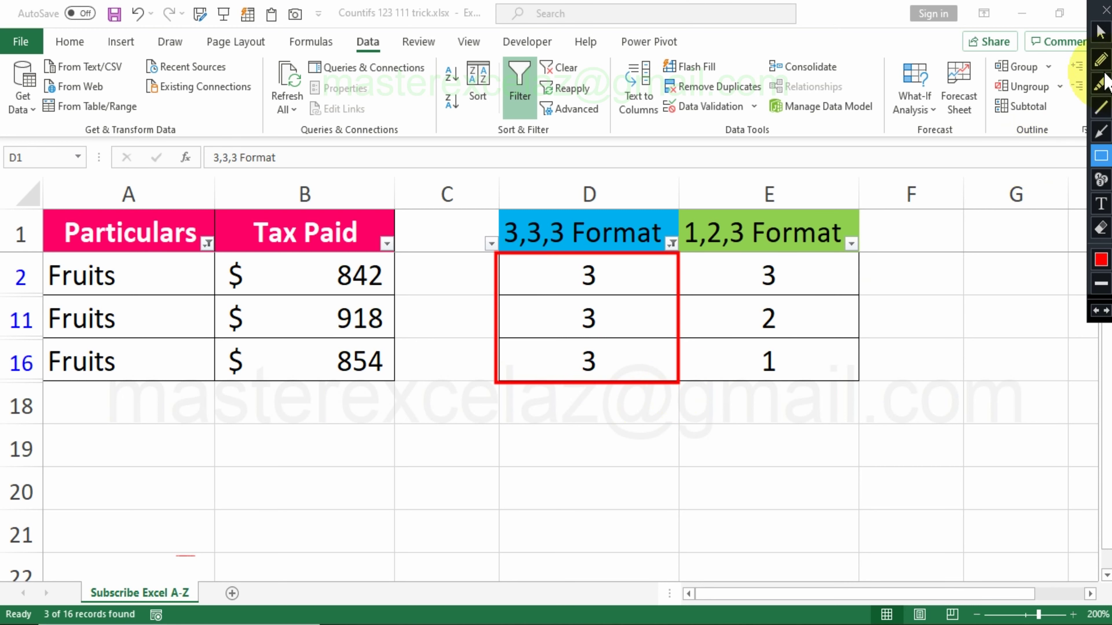
pyautogui.click(1103, 83)
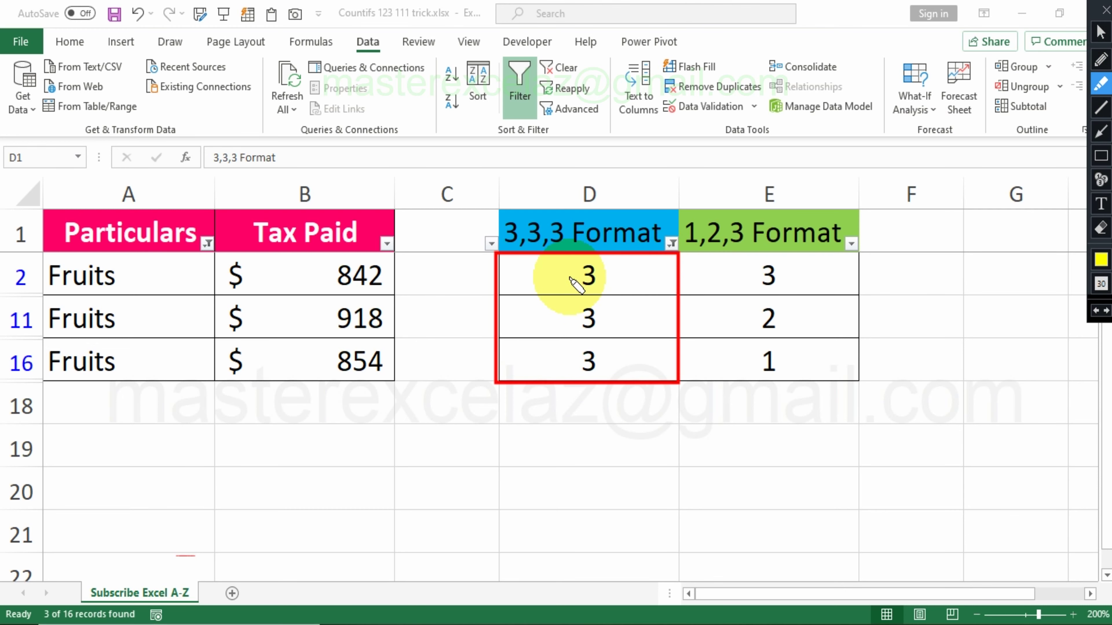
pyautogui.moveTo(512, 236); pyautogui.dragTo(565, 231)
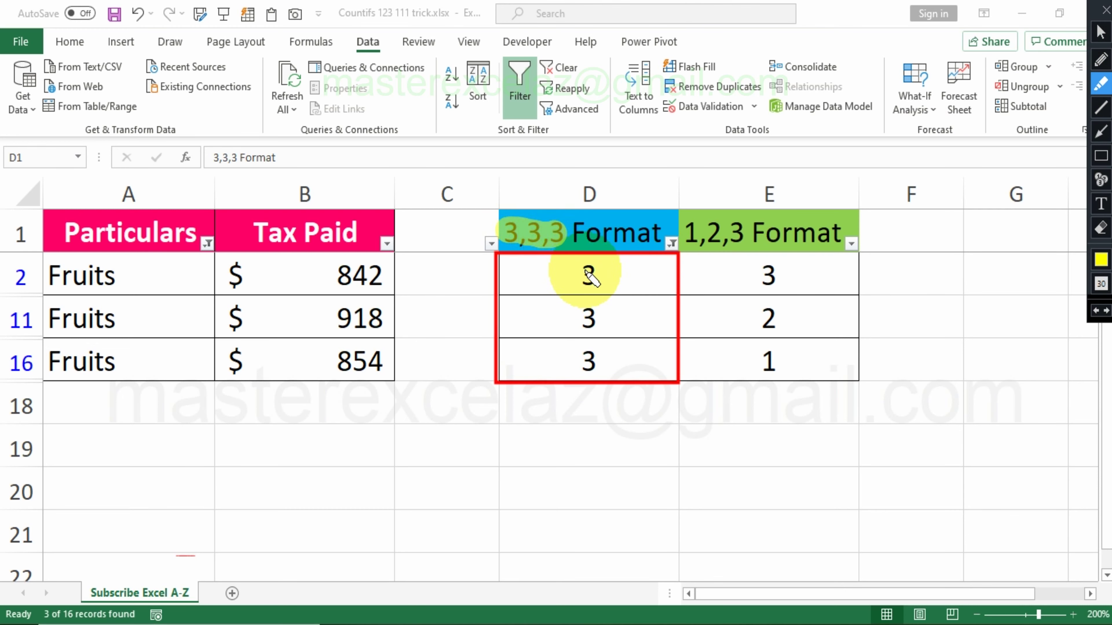
pyautogui.moveTo(586, 274); pyautogui.dragTo(590, 361)
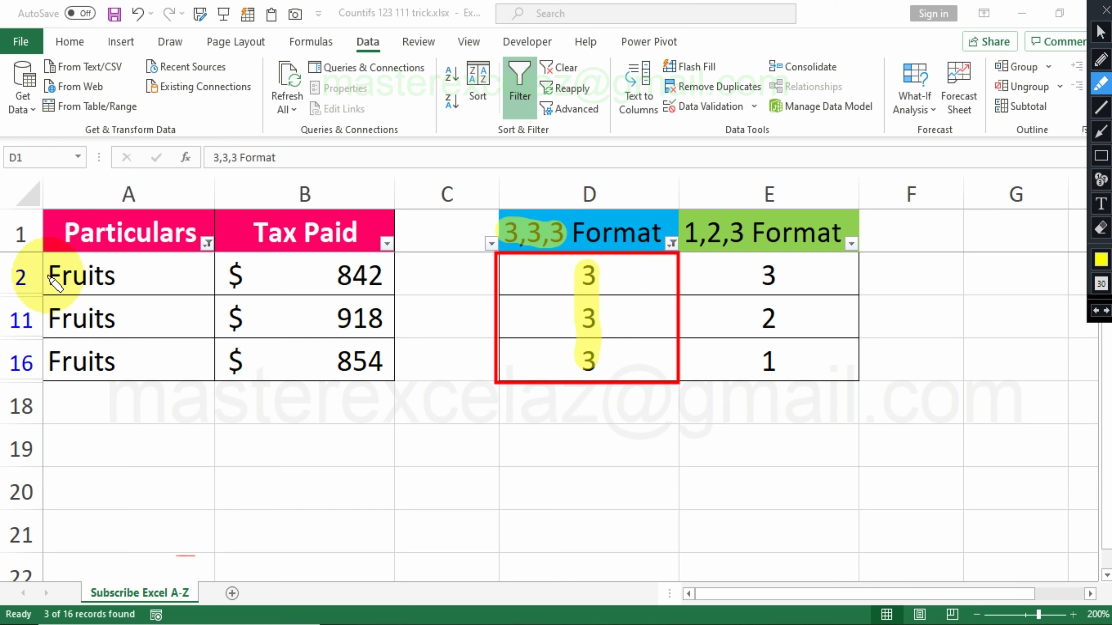
# Highlight the three Fruits labels, the 1,2,3 header and the 3, 2, 1 values in yellow.
pyautogui.moveTo(52, 277); pyautogui.dragTo(118, 276)
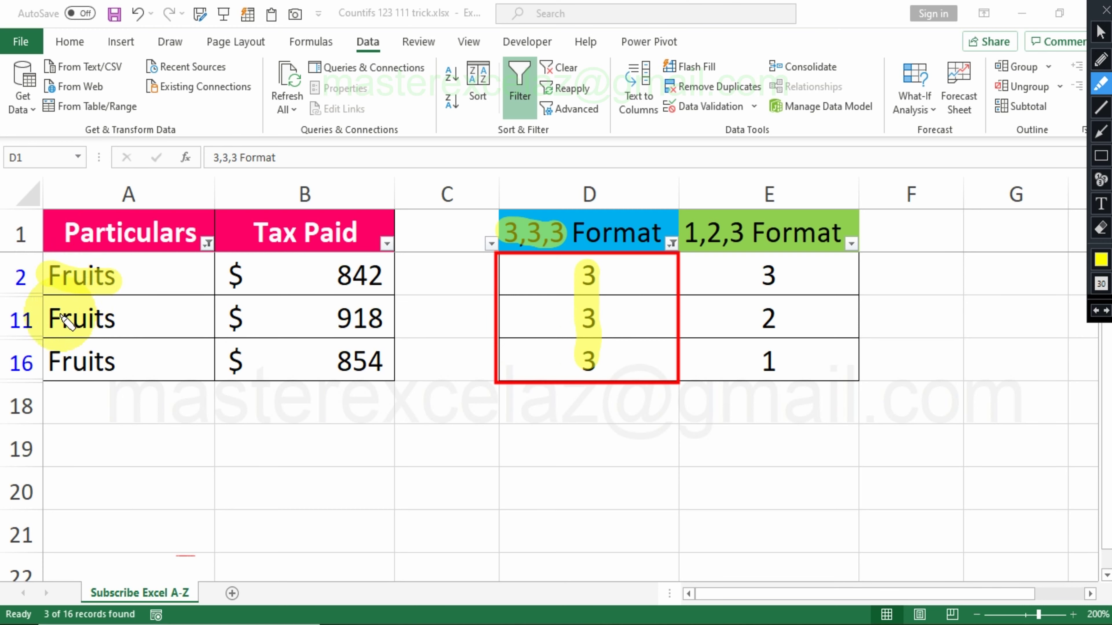
pyautogui.moveTo(51, 318); pyautogui.dragTo(107, 319)
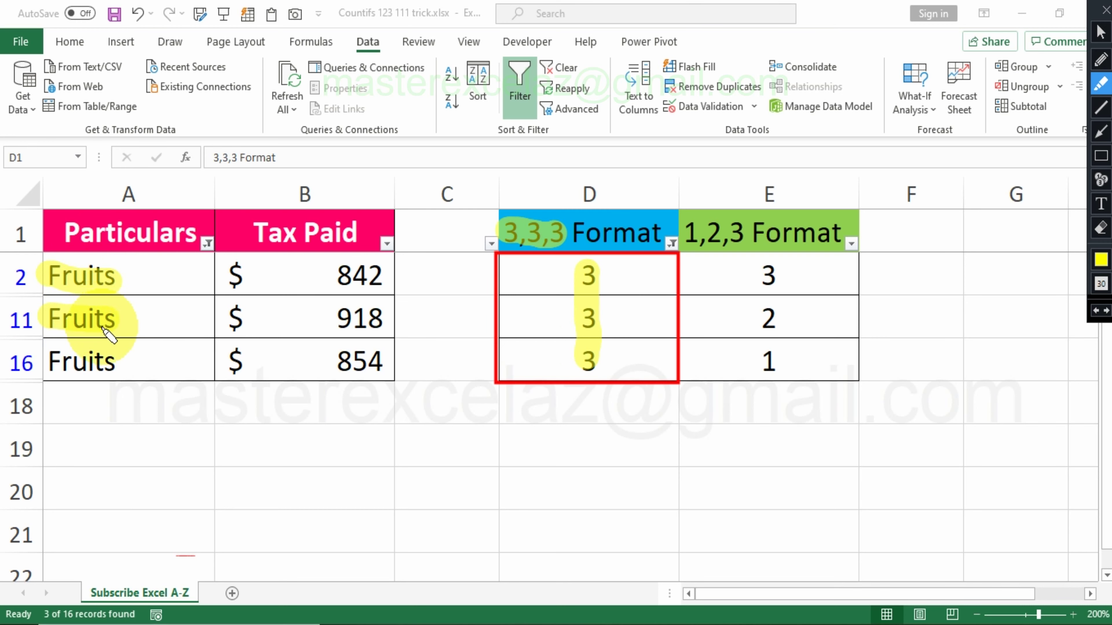
pyautogui.moveTo(49, 361); pyautogui.dragTo(100, 364)
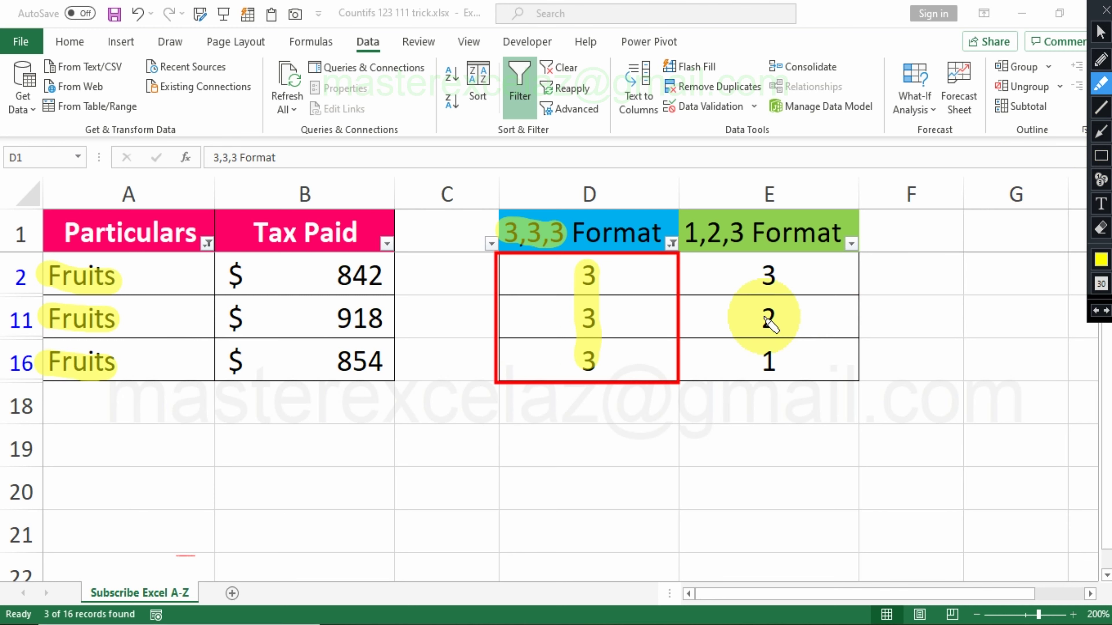
pyautogui.moveTo(693, 236); pyautogui.dragTo(737, 242)
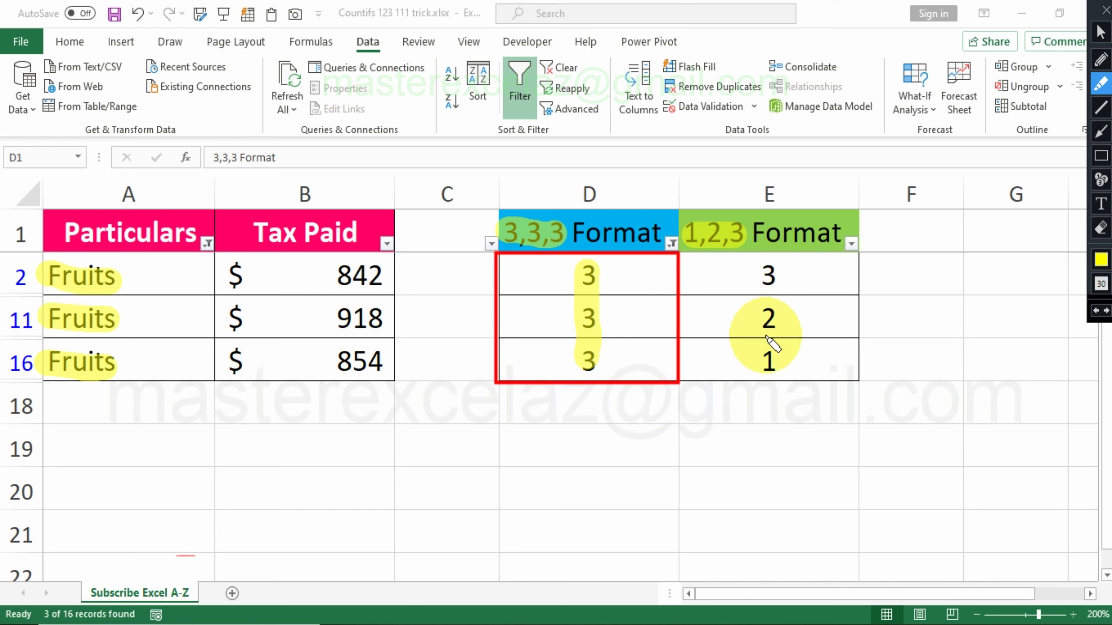
pyautogui.moveTo(769, 363); pyautogui.dragTo(775, 302)
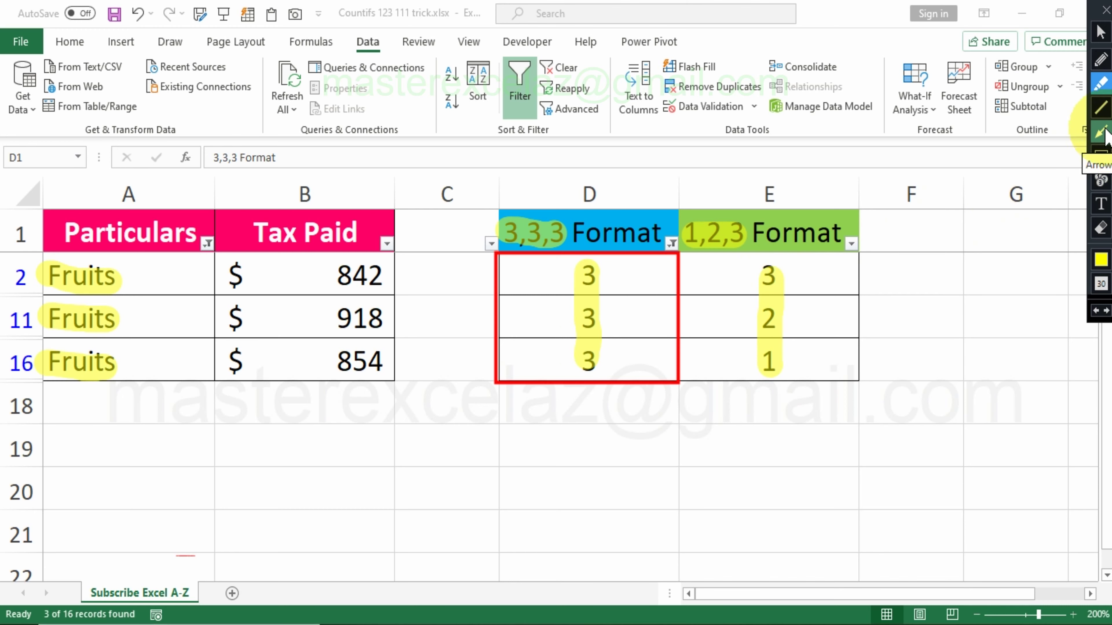
# Draw a red rectangle around the three Fruits labels in column A.
pyautogui.click(1103, 134)
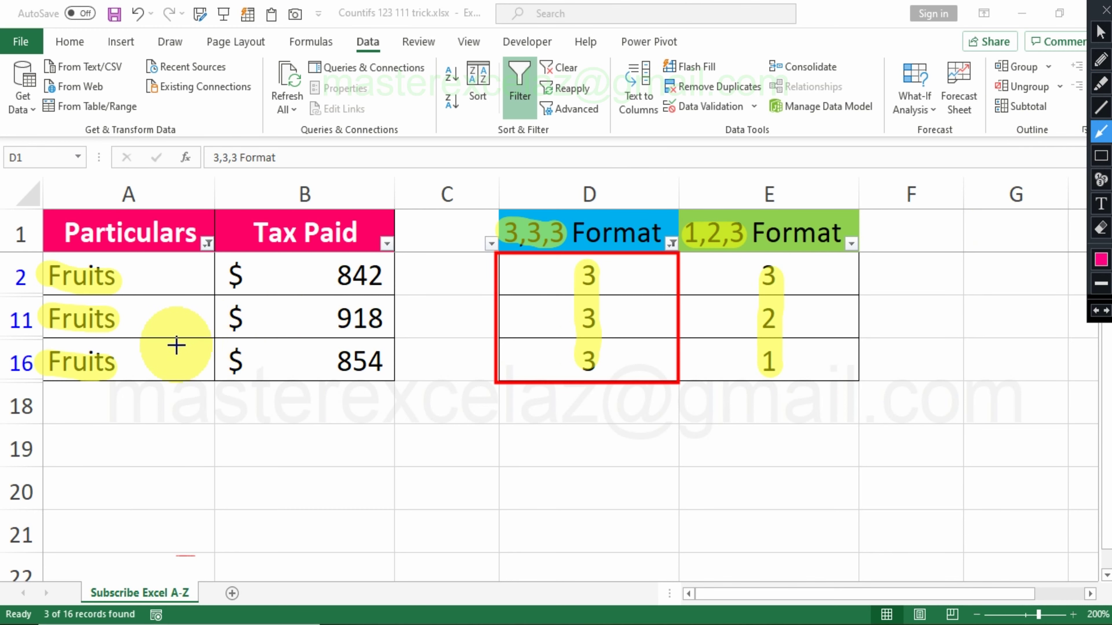
pyautogui.click(1101, 155)
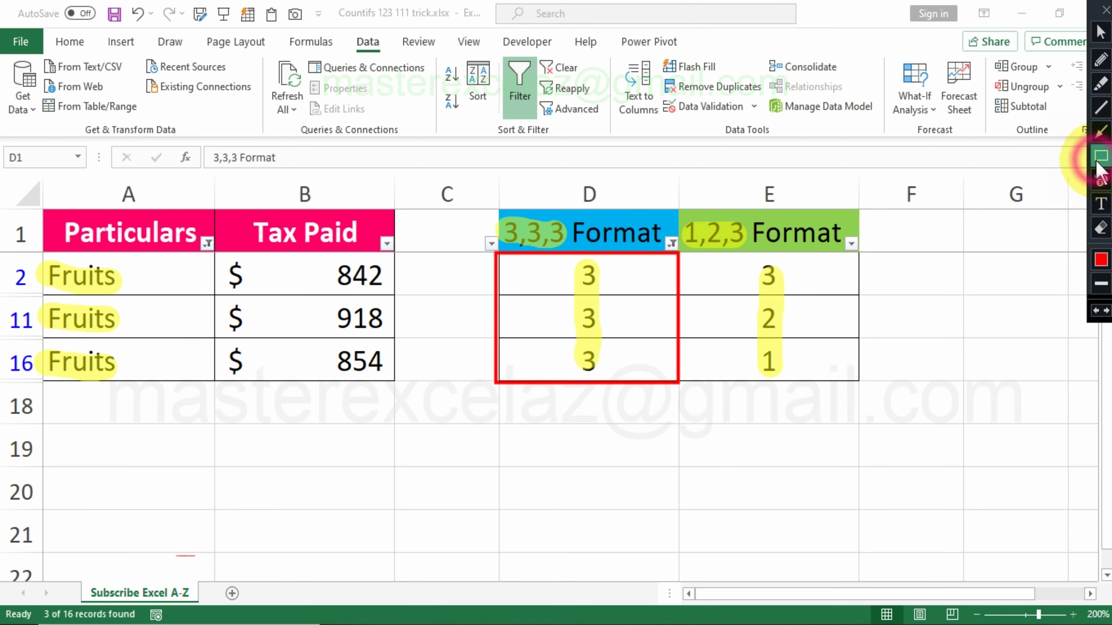
pyautogui.moveTo(33, 251); pyautogui.dragTo(157, 389)
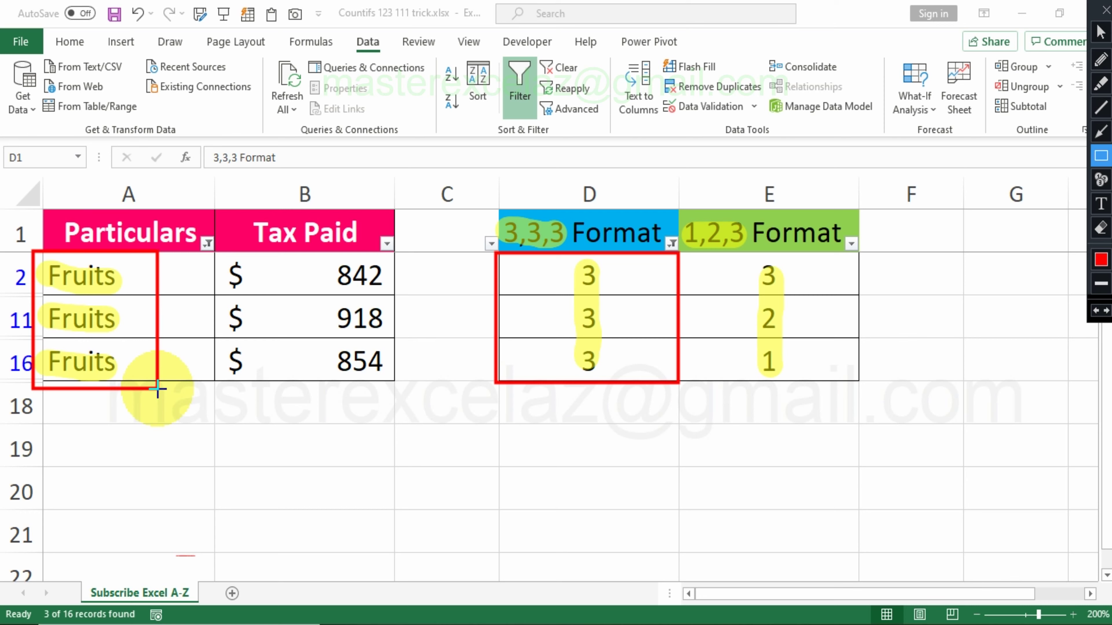
# Draw pink arrows from the Fruits labels to columns D and E.
pyautogui.click(1101, 132)
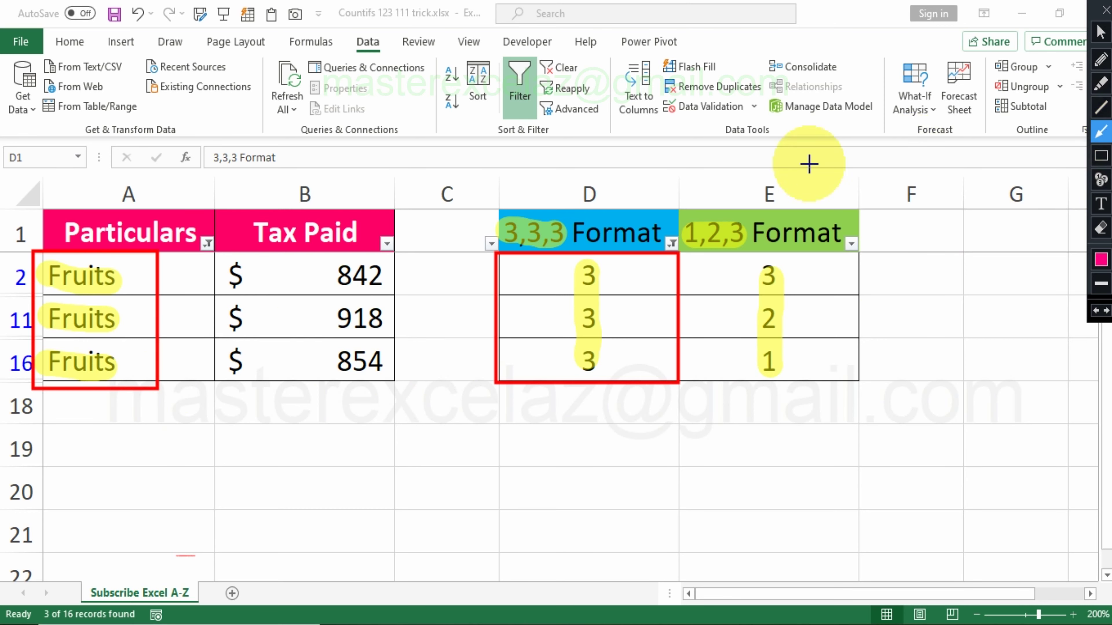
pyautogui.moveTo(156, 321); pyautogui.dragTo(483, 272)
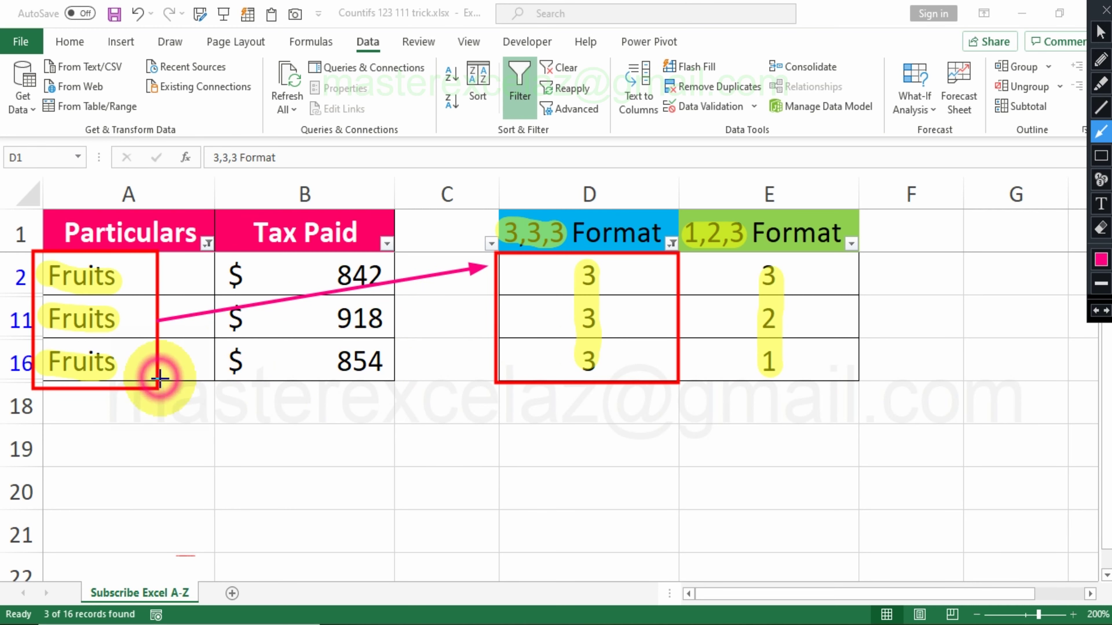
pyautogui.moveTo(162, 378); pyautogui.dragTo(741, 258)
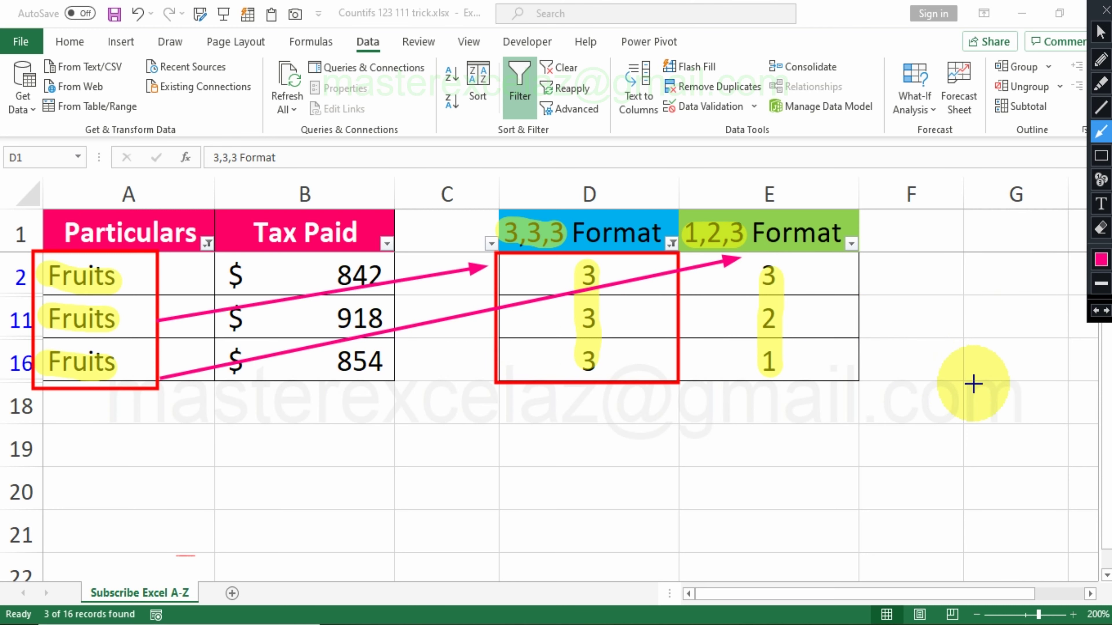
# Write the blue caption 'Duplicate finding trick using formula' at A19 below the table.
pyautogui.click(1099, 207)
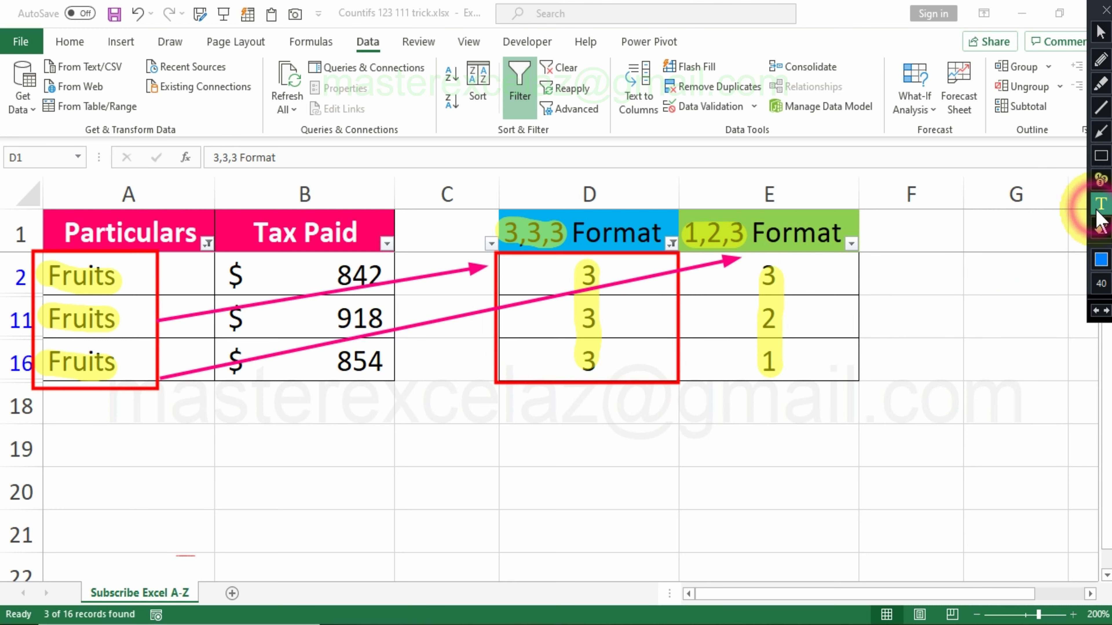
pyautogui.click(195, 444)
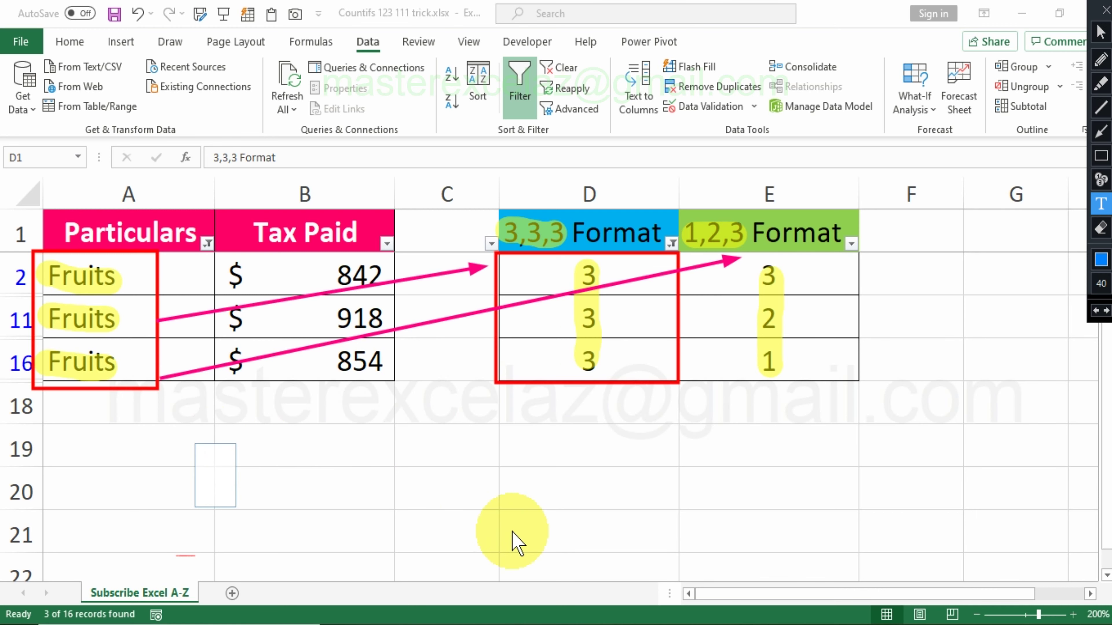
pyautogui.write('Dup')
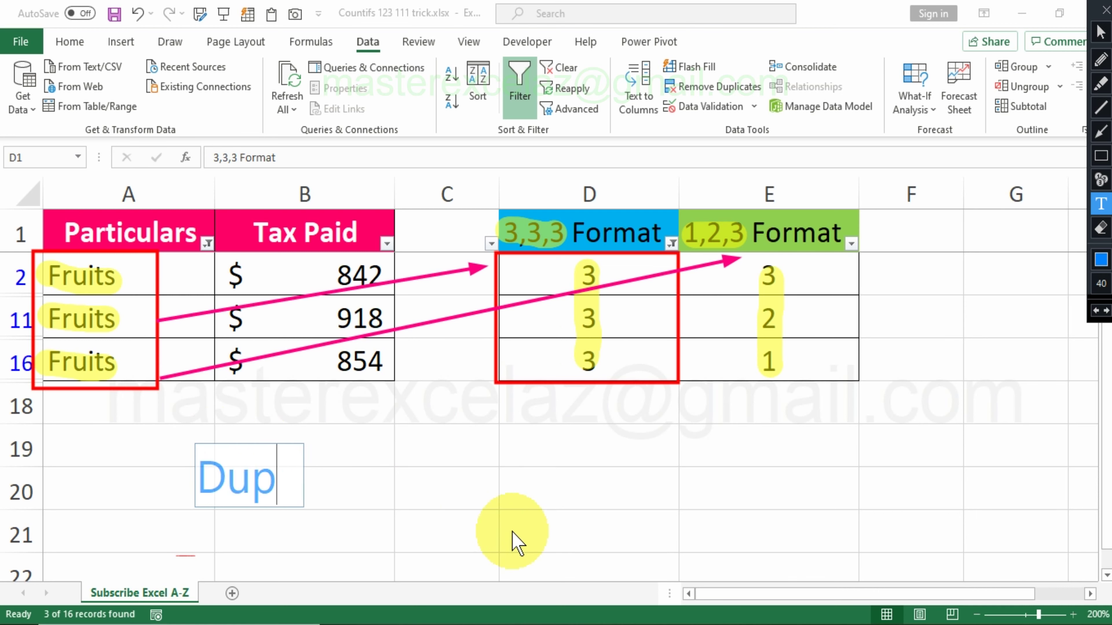
pyautogui.write('licate ')
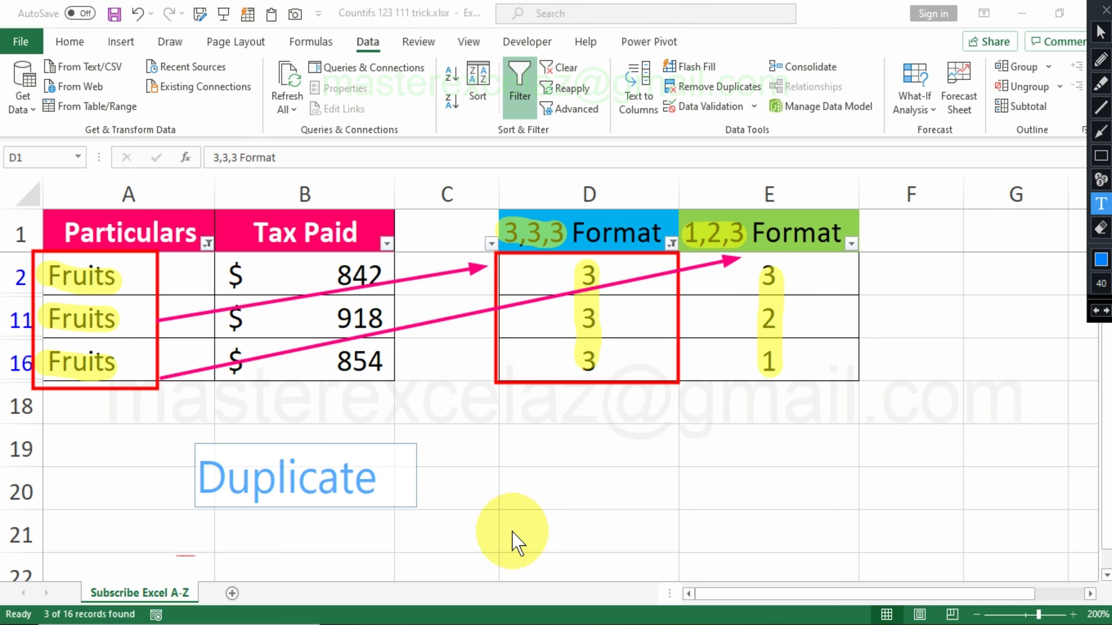
pyautogui.write('finding')
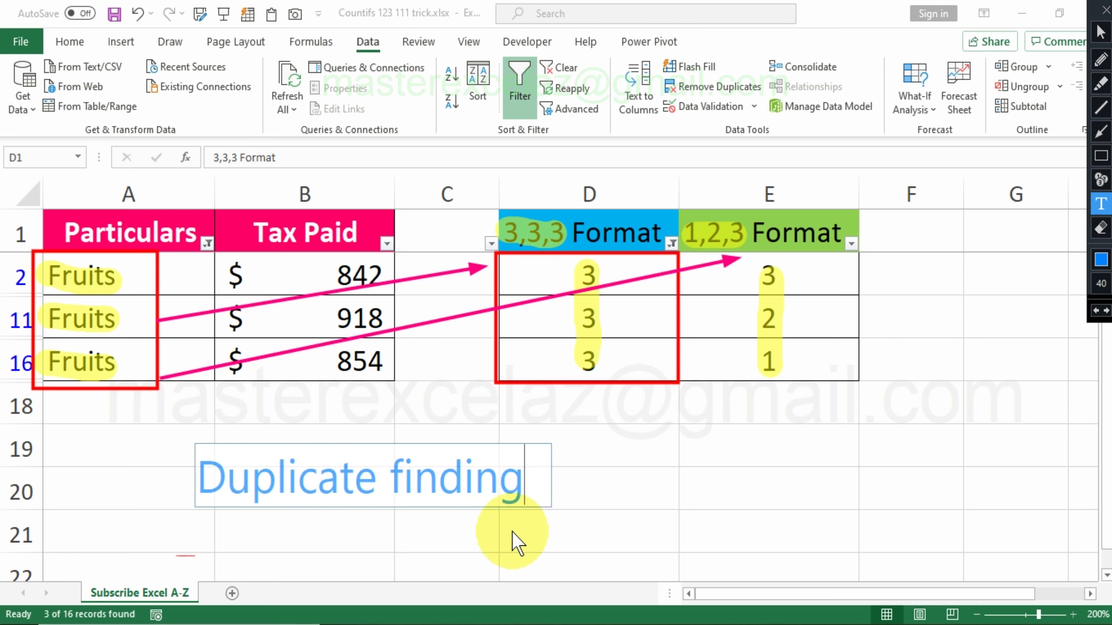
pyautogui.write(' trick')
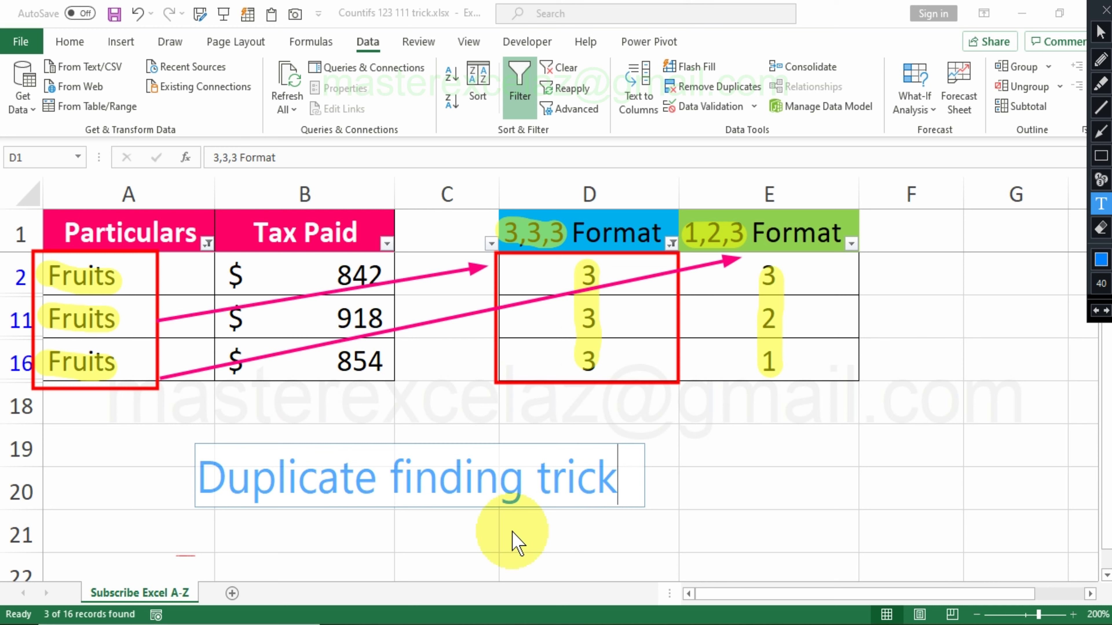
pyautogui.write(' using f')
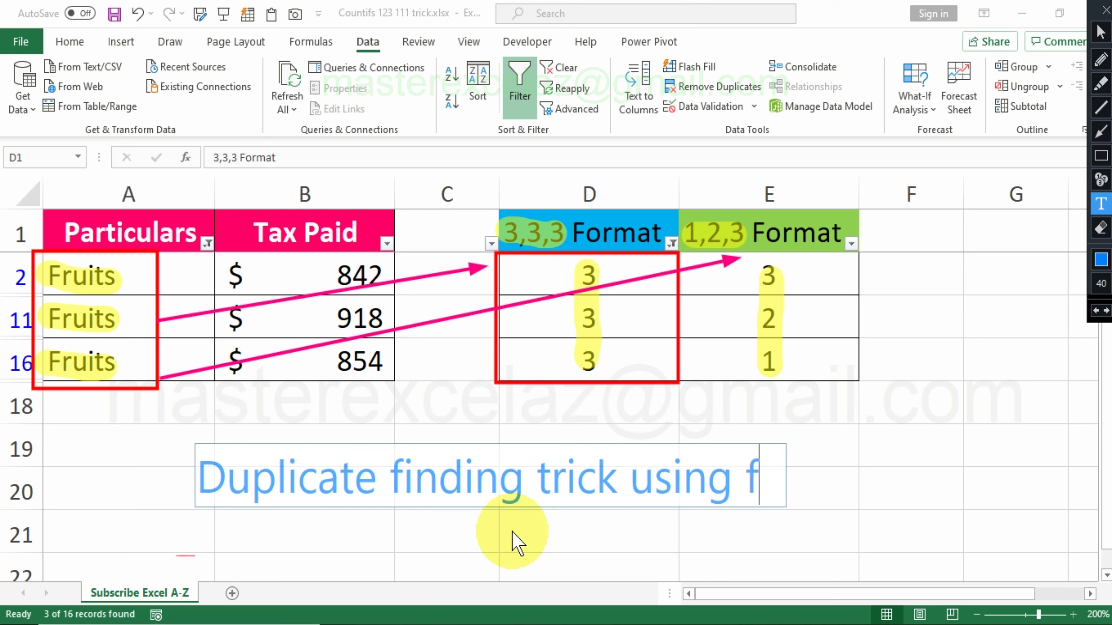
pyautogui.write('ormula')
pyautogui.click(513, 532)
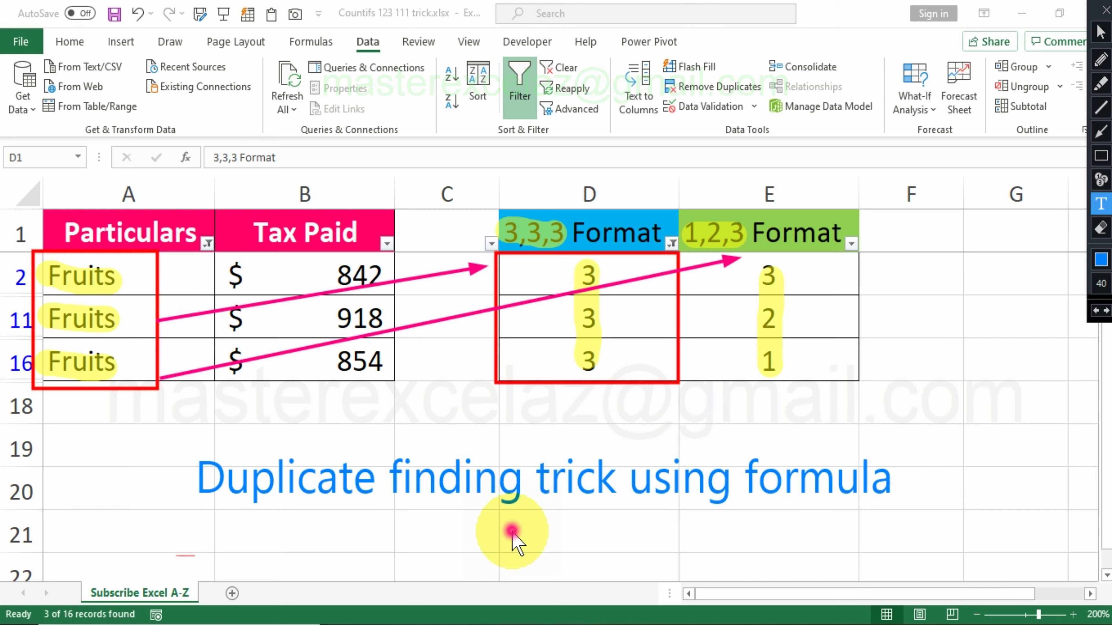